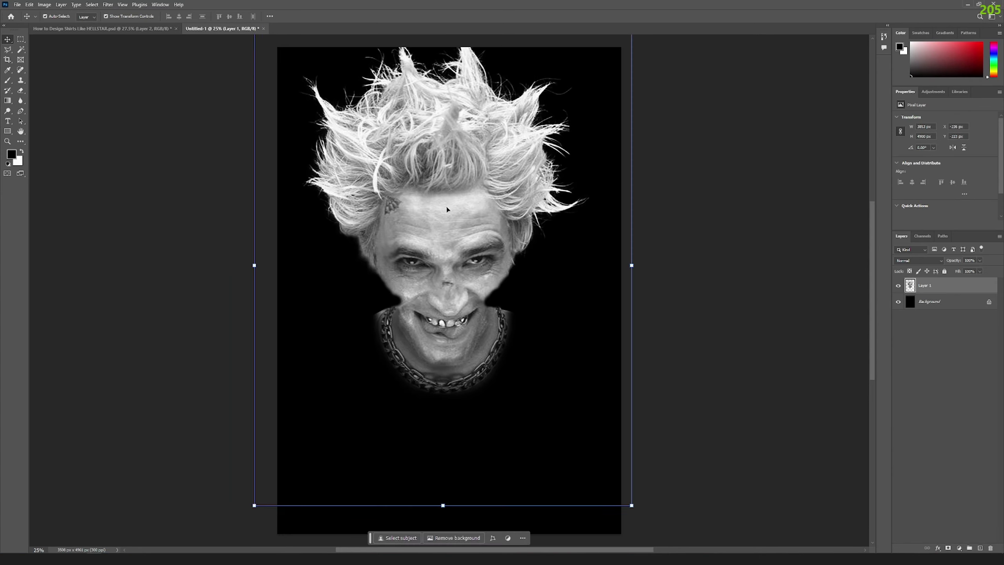
# Drag the pasted painted portrait layer down into position on the black poster canvas.
pyautogui.moveTo(480, 227)
pyautogui.mouseDown()
pyautogui.moveTo(487, 292)
pyautogui.moveTo(478, 262)
pyautogui.mouseUp()
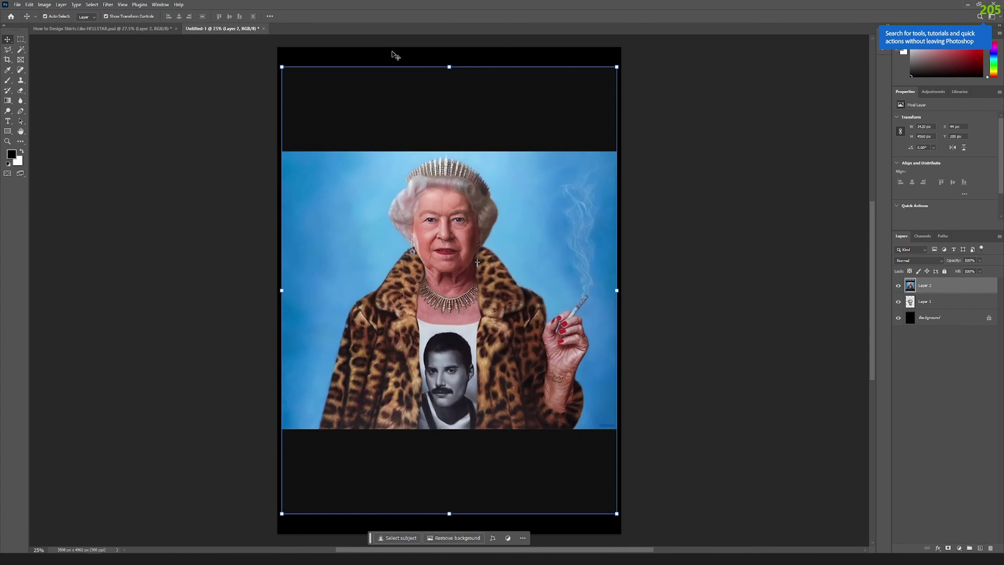
# Trace a Polygonal Lasso selection around the Queen's face and copy it to its own layer.
pyautogui.click(8, 50)
pyautogui.scroll(5, 427, 224)
pyautogui.click(418, 160)
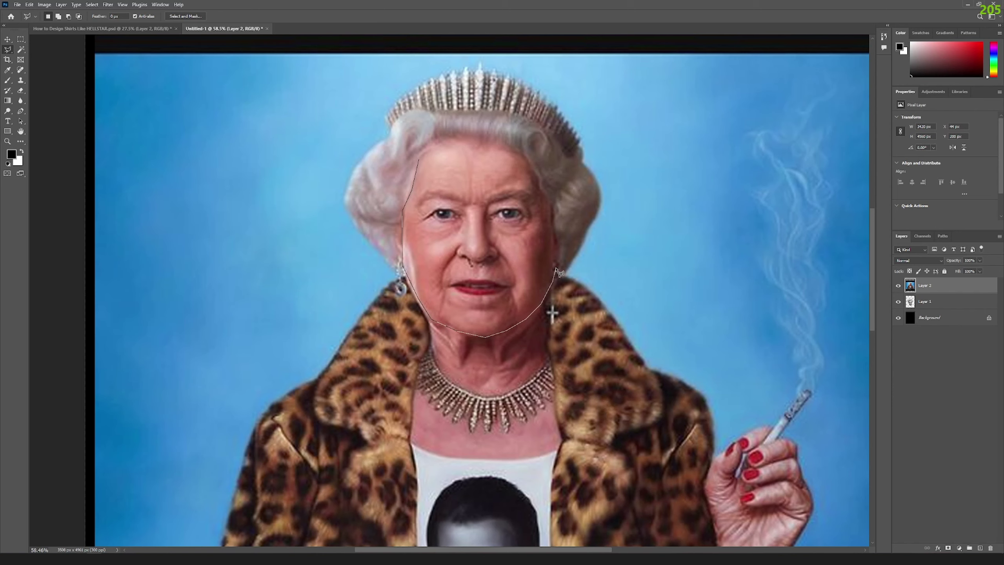
pyautogui.click(422, 161)
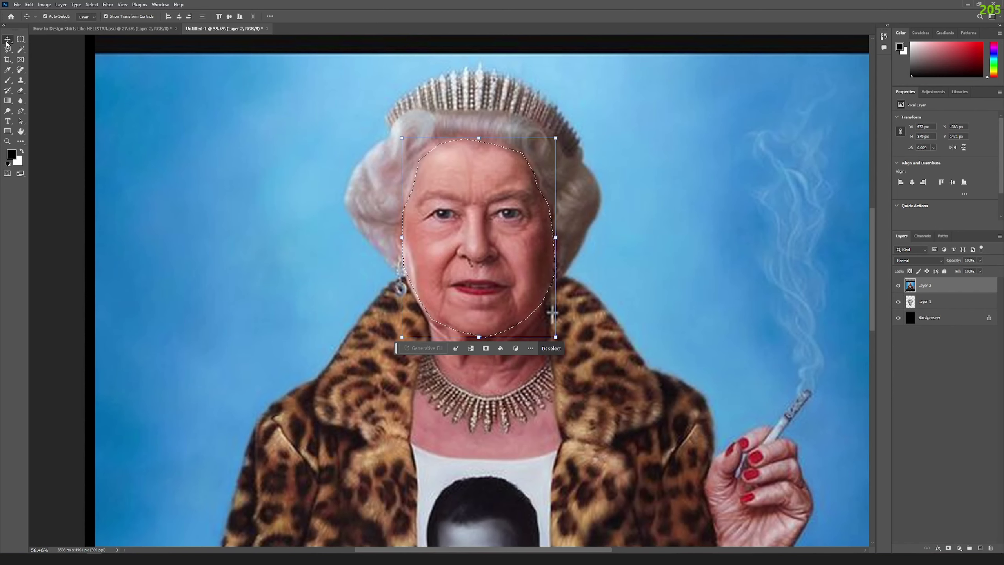
pyautogui.hotkey('ctrl', 'j')
# Enlarge the face layer to sit beneath the spiky white hair.
pyautogui.hotkey('ctrl', '0')
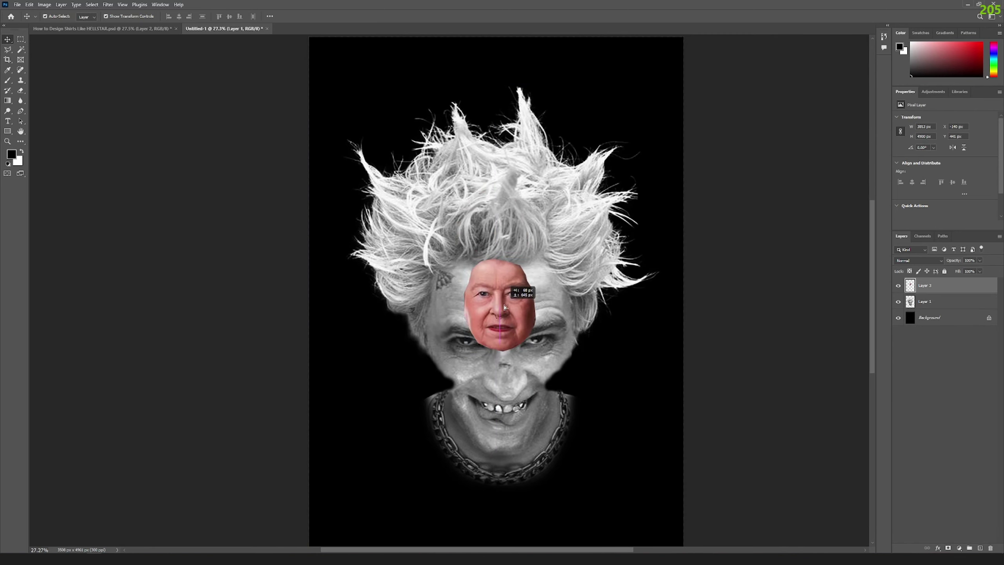
pyautogui.hotkey('ctrl', 't')
pyautogui.moveTo(505, 352)
pyautogui.mouseDown()
pyautogui.moveTo(505, 485)
pyautogui.moveTo(505, 474)
pyautogui.mouseUp()
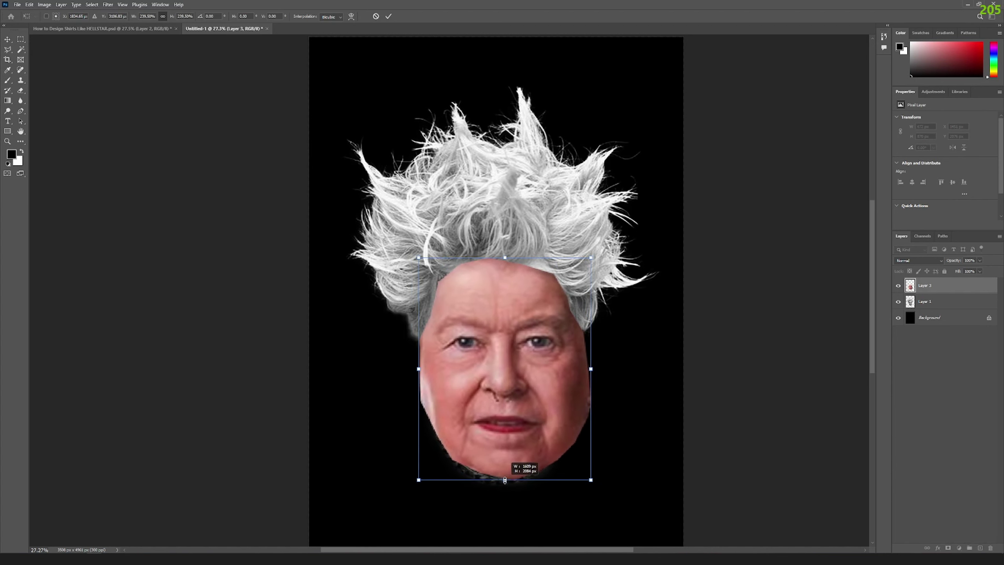
pyautogui.moveTo(554, 421); pyautogui.dragTo(553, 415)
pyautogui.click(389, 16)
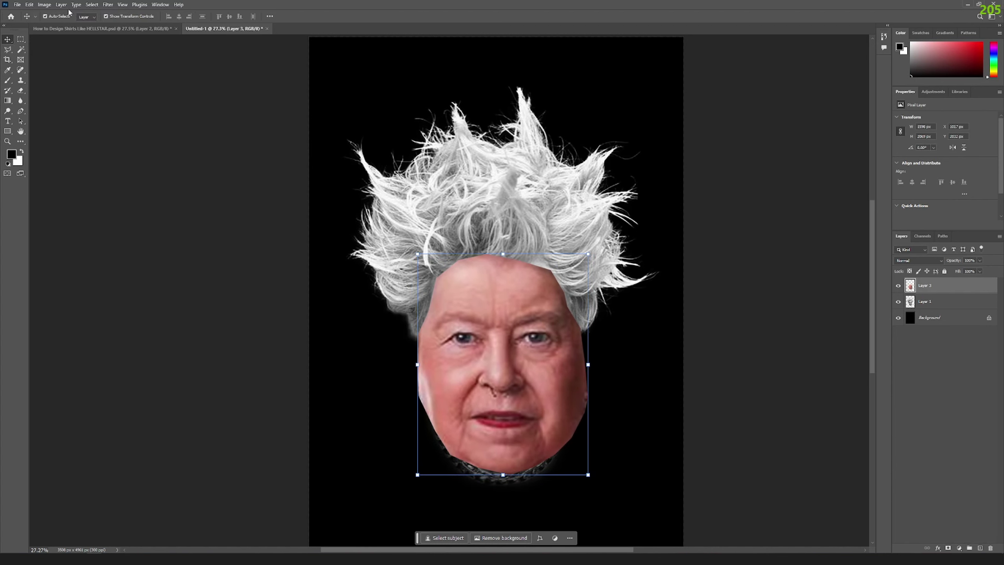
# Desaturate the face layer to greyscale and open the Curves adjustment.
pyautogui.click(44, 4)
pyautogui.click(151, 177)
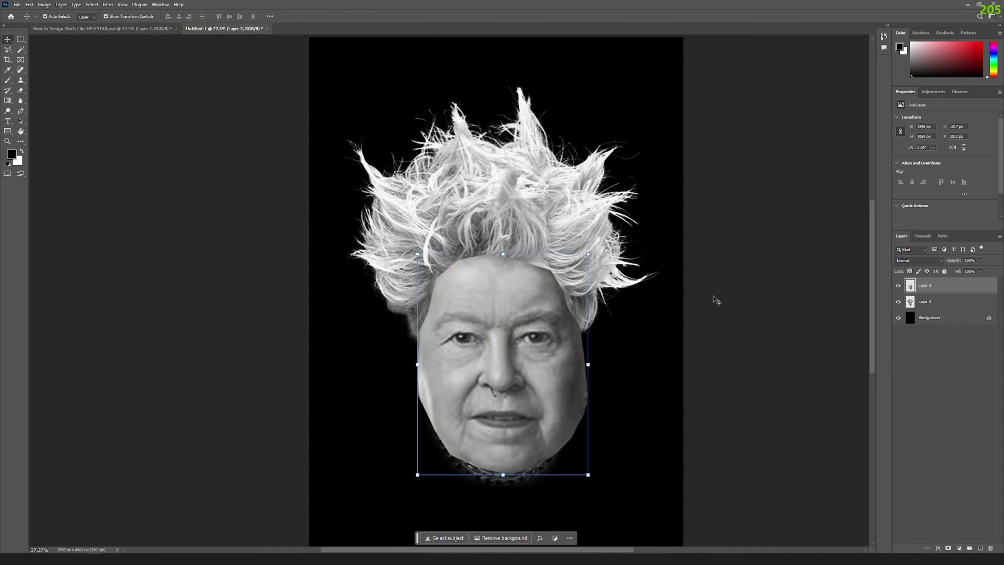
pyautogui.click(44, 5)
pyautogui.click(134, 40)
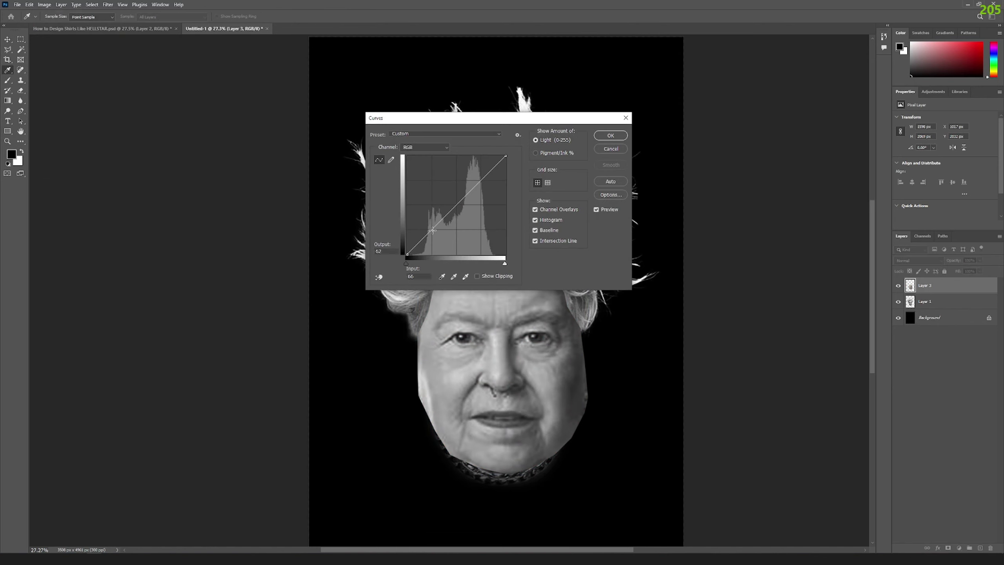
# Apply a Curves adjustment that deepens shadows and brightens the face's highlights.
pyautogui.moveTo(433, 230); pyautogui.dragTo(477, 174)
pyautogui.moveTo(455, 118); pyautogui.dragTo(722, 216)
pyautogui.press('Return')
# Warp the face to pinch the jaw inward on both sides to fit the chain collar.
pyautogui.hotkey('ctrl', 't')
pyautogui.scroll(3, 546, 495)
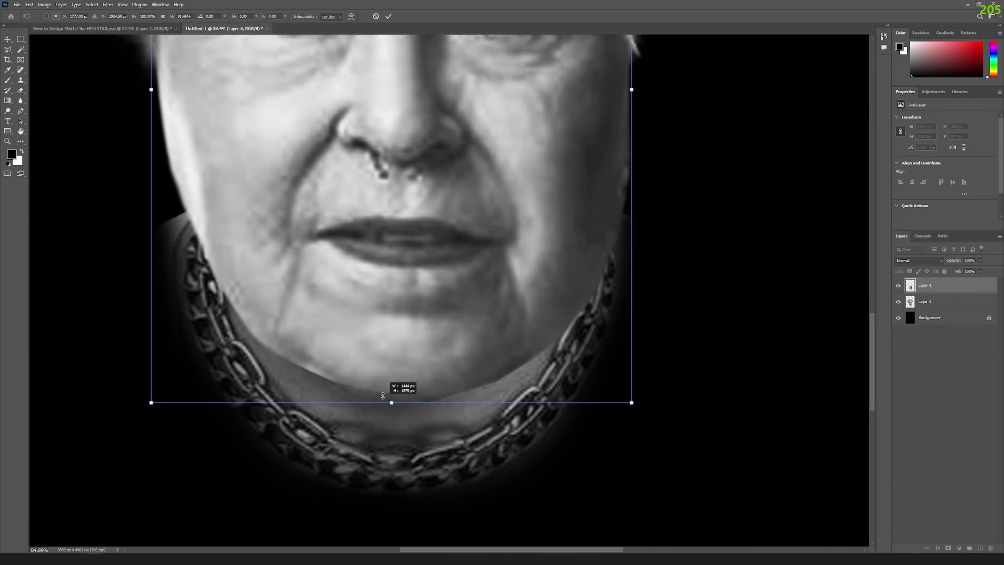
pyautogui.click(29, 4)
pyautogui.moveTo(42, 191)
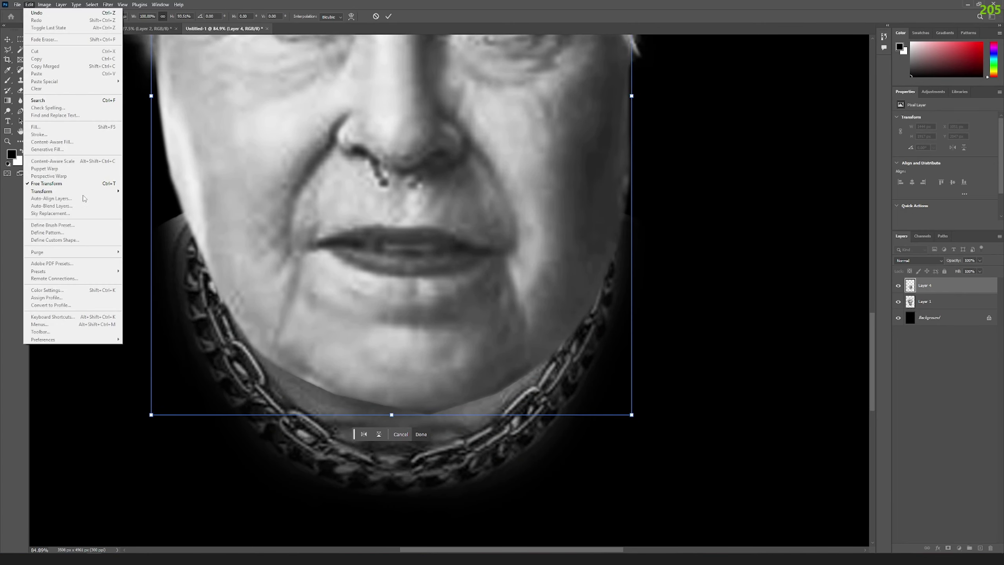
pyautogui.click(158, 246)
pyautogui.moveTo(551, 359); pyautogui.dragTo(538, 357)
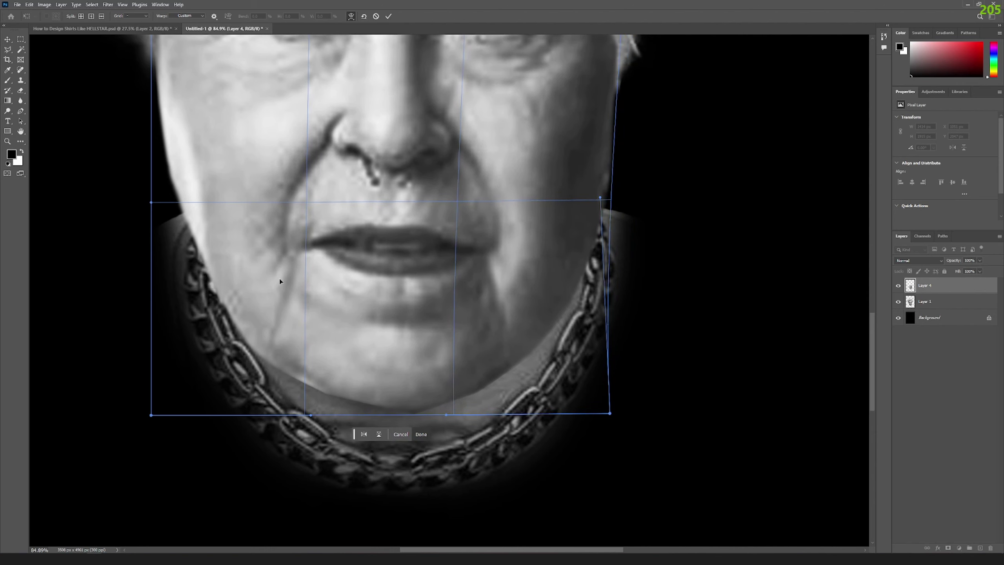
pyautogui.moveTo(156, 206); pyautogui.dragTo(218, 206)
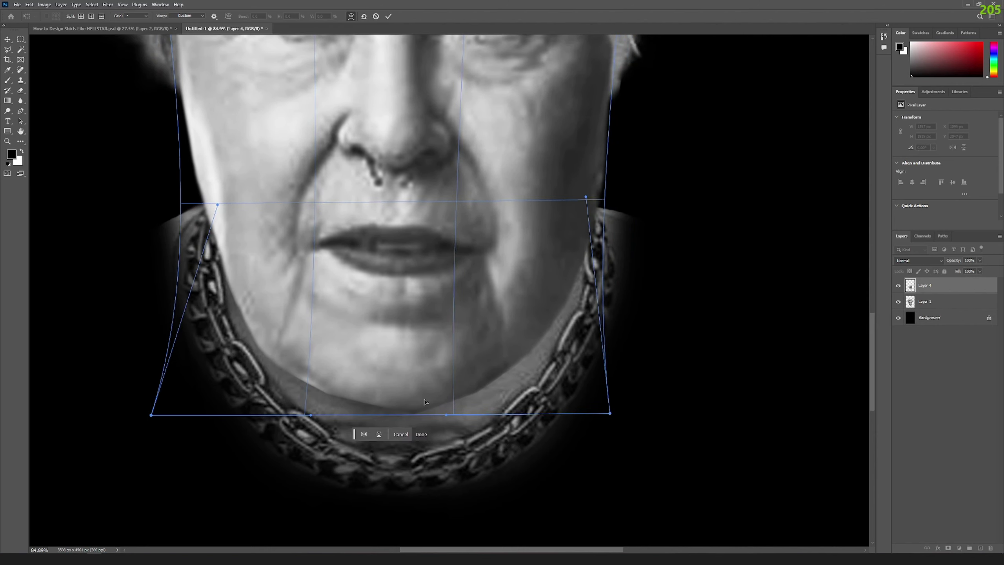
pyautogui.press('Return')
# Erase the face's lower, right and left jaw edges so it blends into the neck.
pyautogui.press('e')
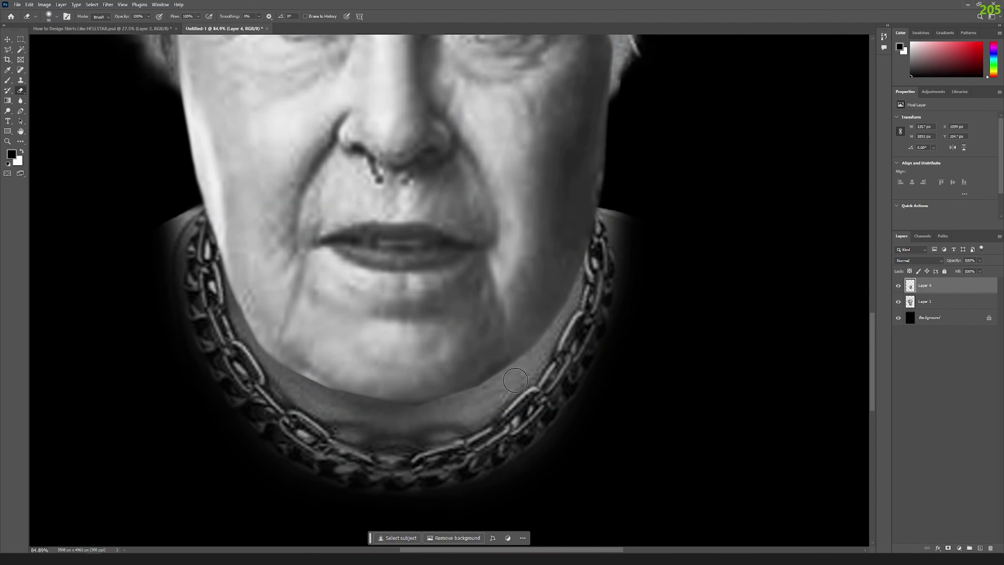
pyautogui.moveTo(392, 414)
pyautogui.mouseDown()
pyautogui.moveTo(273, 363)
pyautogui.moveTo(209, 273)
pyautogui.mouseUp()
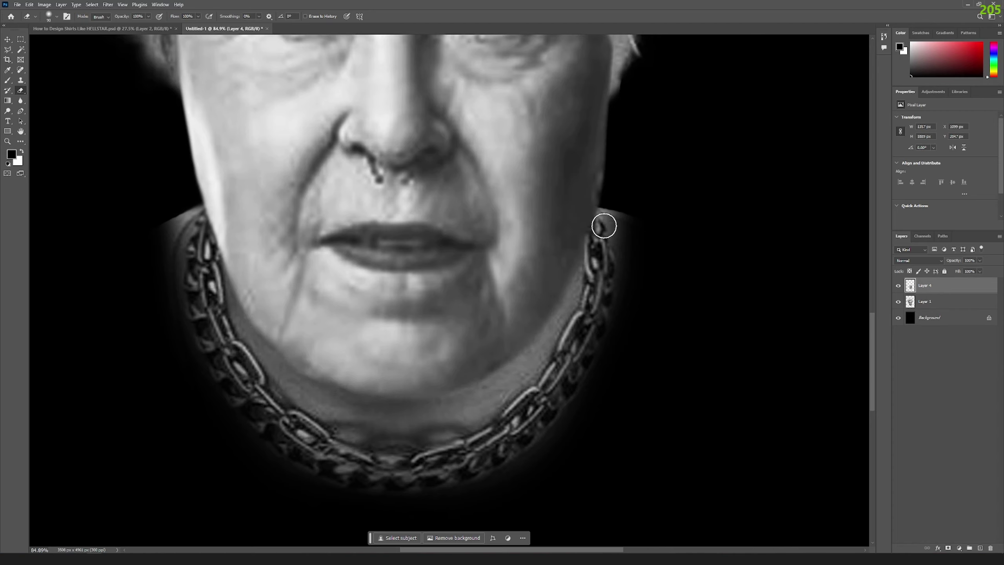
pyautogui.moveTo(605, 226)
pyautogui.mouseDown()
pyautogui.moveTo(623, 103)
pyautogui.moveTo(582, 308)
pyautogui.mouseUp()
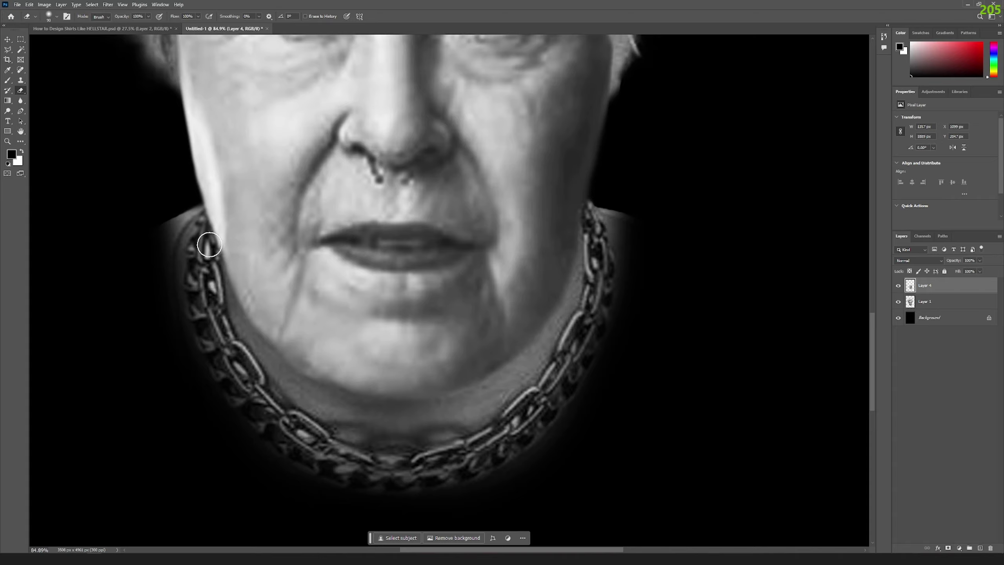
pyautogui.moveTo(209, 244)
pyautogui.mouseDown()
pyautogui.moveTo(184, 161)
pyautogui.moveTo(292, 303)
pyautogui.moveTo(309, 224)
pyautogui.moveTo(296, 321)
pyautogui.mouseUp()
pyautogui.hotkey('ctrl', '0')
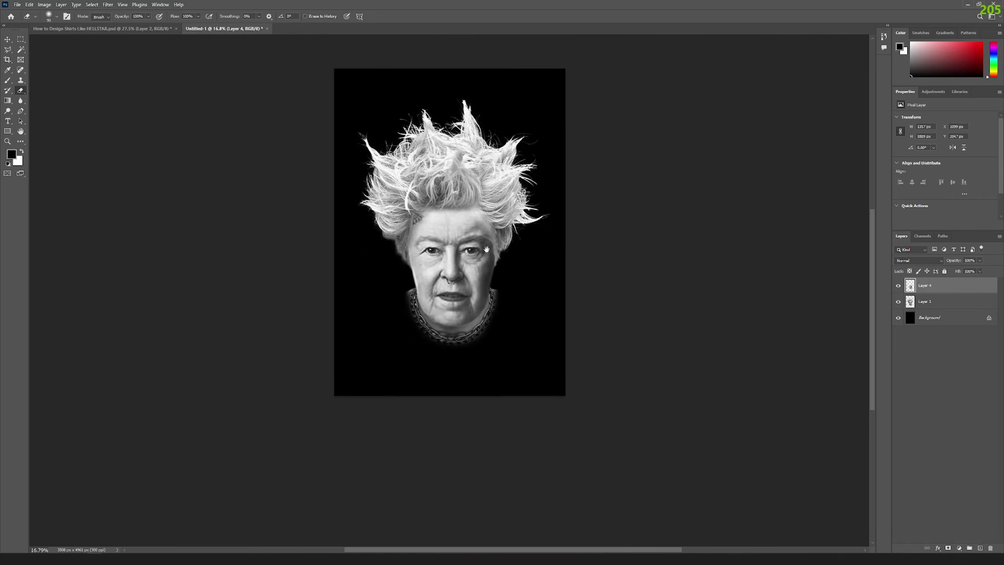
# Burn the face's right edge and temple on the wild-hair layer beneath.
pyautogui.scroll(5, 486, 249)
pyautogui.press('o')
pyautogui.hotkey('alt', '[')
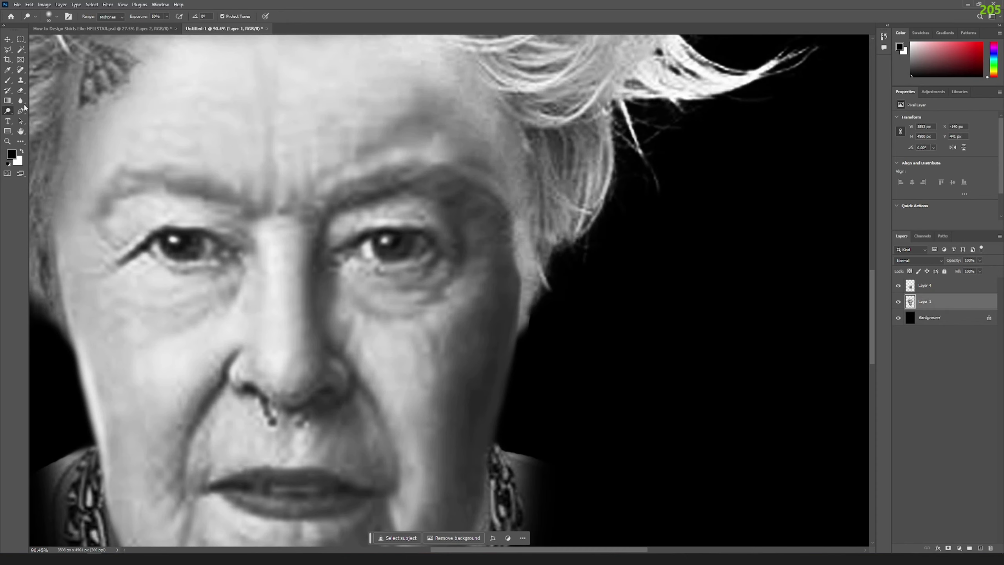
pyautogui.hotkey('shift', 'o')
pyautogui.moveTo(525, 277)
pyautogui.mouseDown()
pyautogui.moveTo(514, 221)
pyautogui.moveTo(517, 314)
pyautogui.moveTo(514, 197)
pyautogui.moveTo(485, 134)
pyautogui.moveTo(487, 183)
pyautogui.moveTo(442, 123)
pyautogui.moveTo(478, 134)
pyautogui.moveTo(455, 126)
pyautogui.mouseUp()
pyautogui.press(']')
pyautogui.moveTo(483, 208); pyautogui.dragTo(598, 207)
pyautogui.moveTo(193, 386); pyautogui.dragTo(294, 356)
pyautogui.press('e')
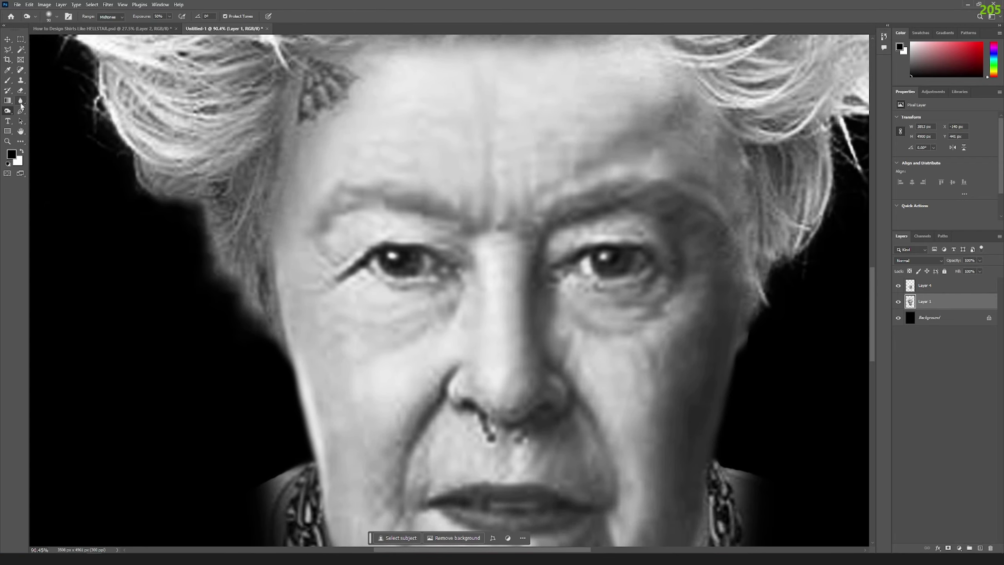
pyautogui.hotkey('alt', ']')
# Apply Levels 14, 0.92, 231 to the face, then paste the tongue-out Queen image.
pyautogui.hotkey('ctrl', '0')
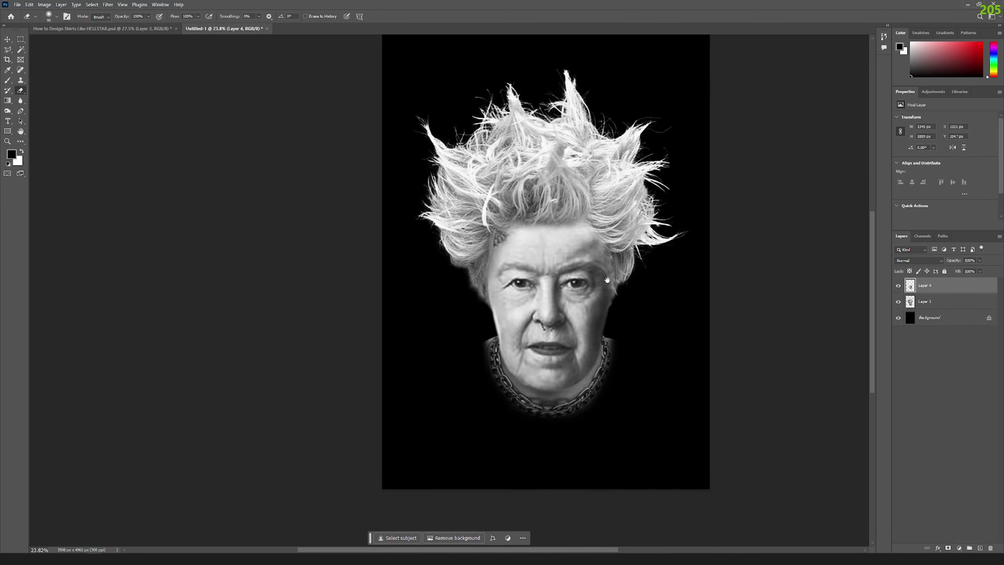
pyautogui.press('v')
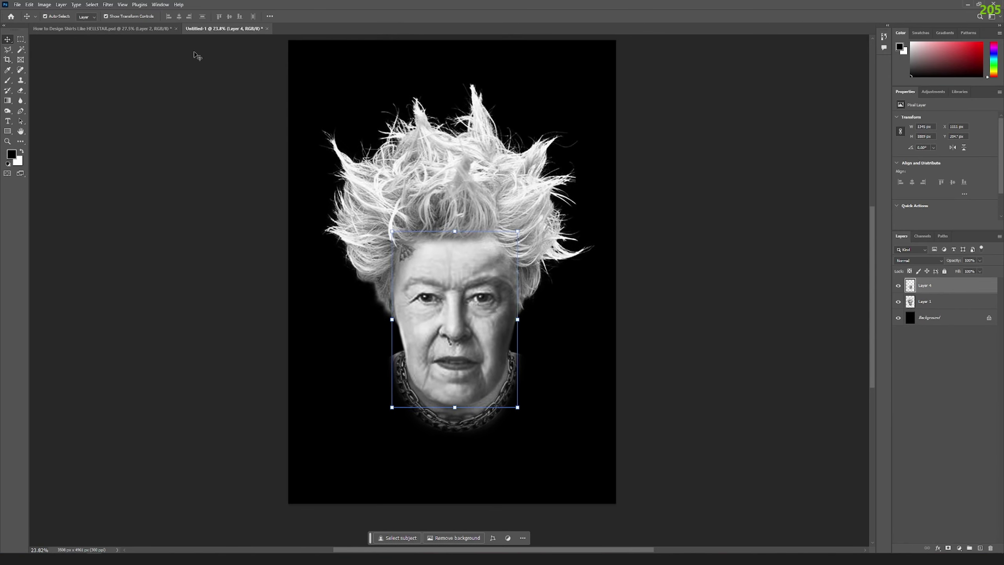
pyautogui.click(44, 5)
pyautogui.click(135, 34)
pyautogui.moveTo(666, 317)
pyautogui.mouseDown()
pyautogui.moveTo(710, 317)
pyautogui.moveTo(667, 316)
pyautogui.mouseUp()
pyautogui.moveTo(618, 316); pyautogui.dragTo(623, 316)
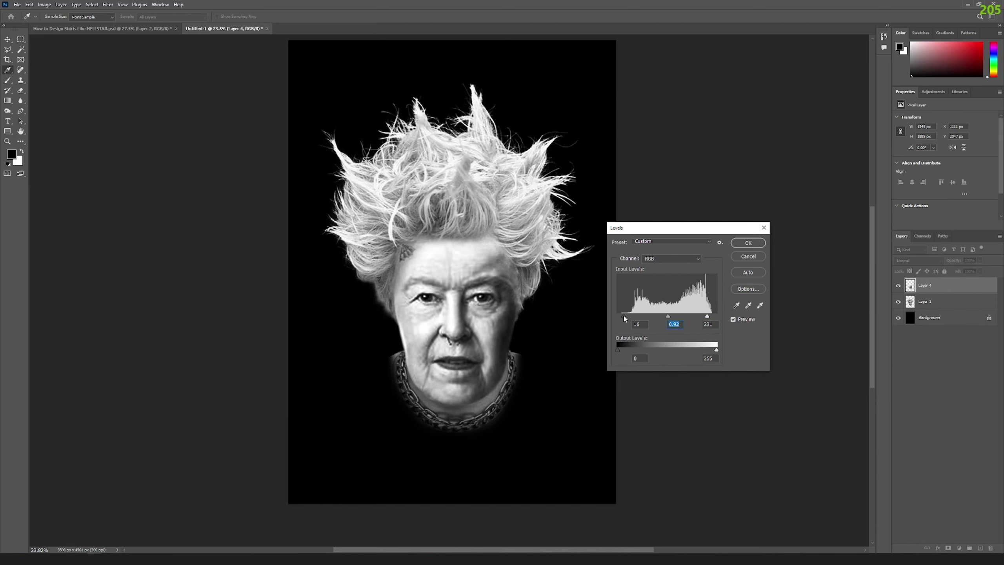
pyautogui.click(756, 245)
pyautogui.press('v')
pyautogui.hotkey('ctrl', 'v')
# Enlarge the pasted image and cut the open mouth with tongue onto its own layer.
pyautogui.moveTo(479, 321); pyautogui.dragTo(570, 490)
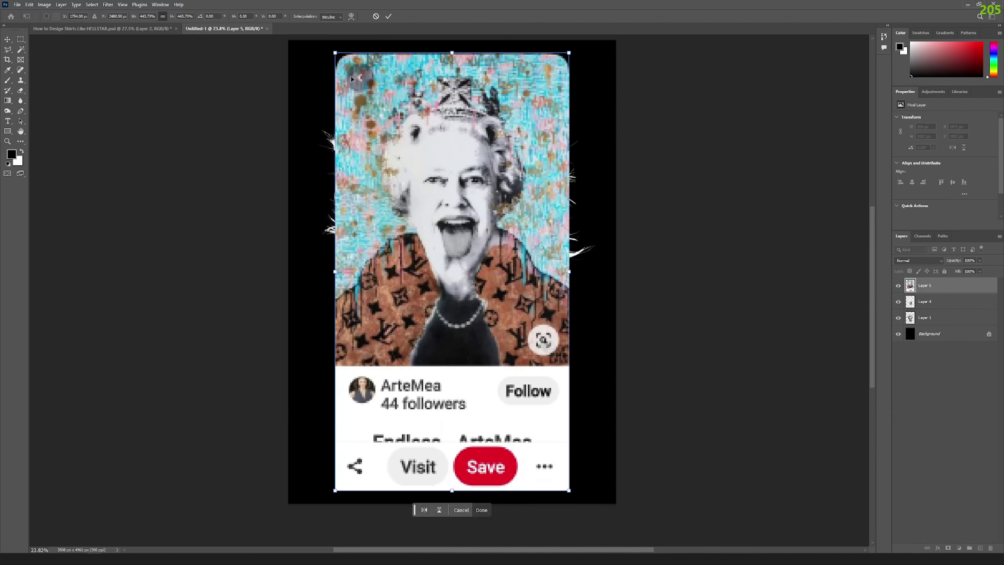
pyautogui.press('l')
pyautogui.scroll(5, 455, 273)
pyautogui.click(433, 200)
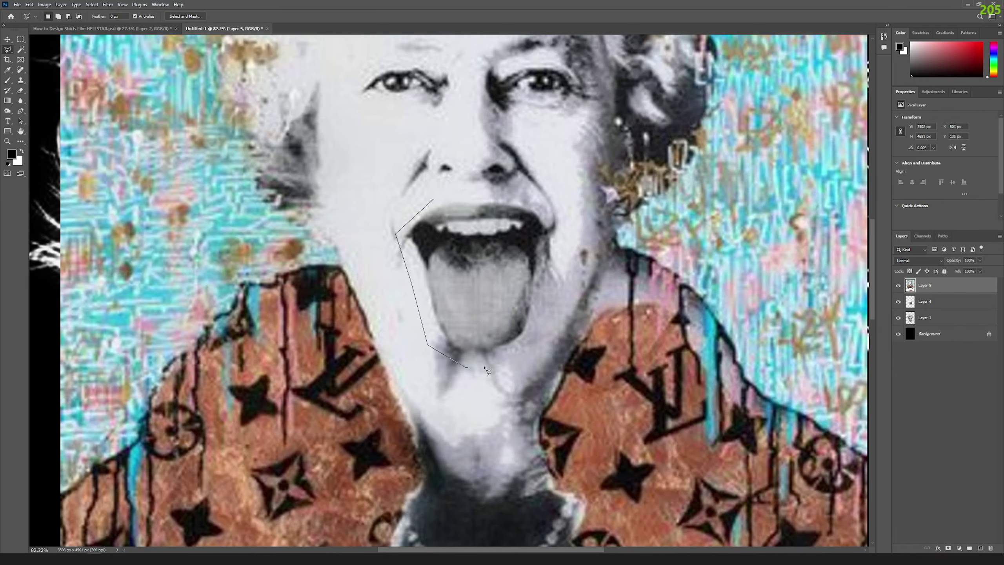
pyautogui.click(433, 200)
pyautogui.hotkey('ctrl', 'j')
pyautogui.press('v')
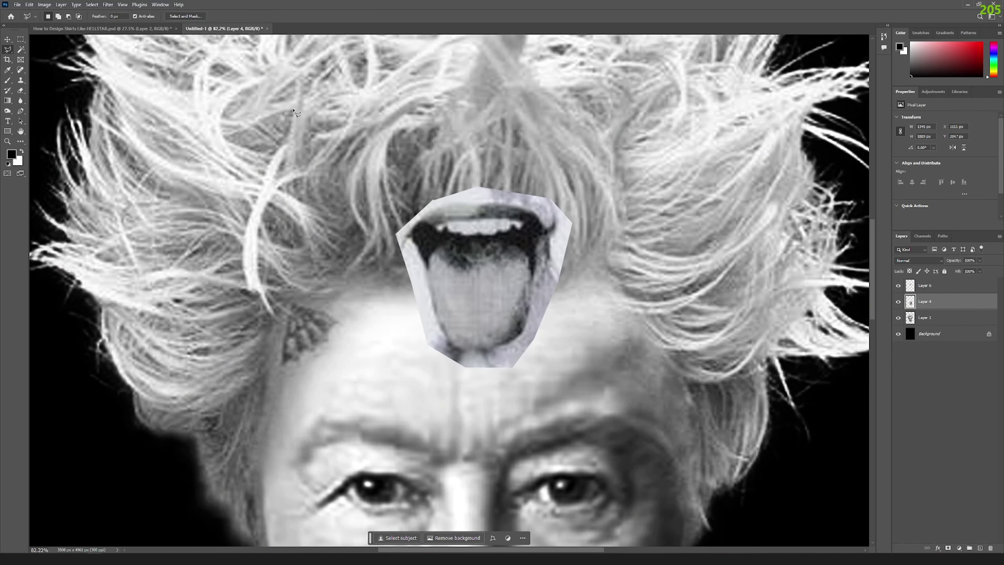
# Scale, tilt and position the mouth layer over the Queen's lips.
pyautogui.scroll(-3, 538, 250)
pyautogui.scroll(-3, 539, 251)
pyautogui.hotkey('ctrl', 't')
pyautogui.moveTo(482, 284); pyautogui.dragTo(444, 393)
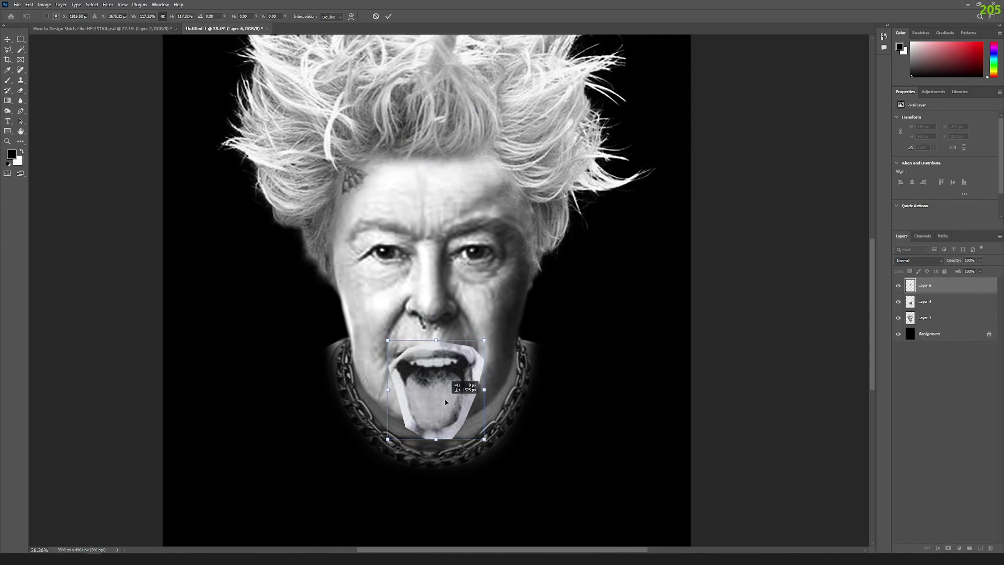
pyautogui.moveTo(480, 330); pyautogui.dragTo(488, 331)
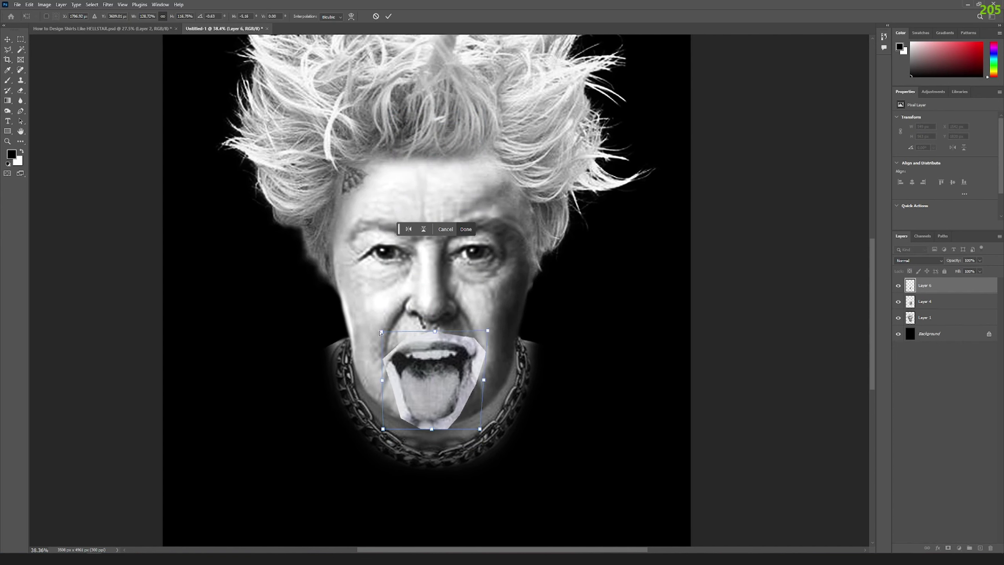
pyautogui.moveTo(380, 333); pyautogui.dragTo(378, 330)
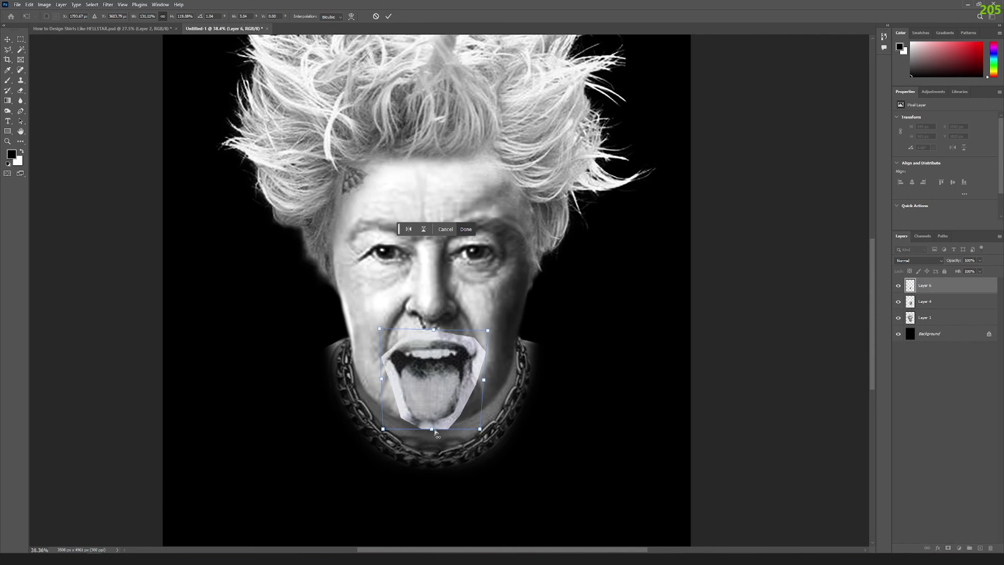
pyautogui.moveTo(436, 433); pyautogui.dragTo(435, 430)
pyautogui.press('Return')
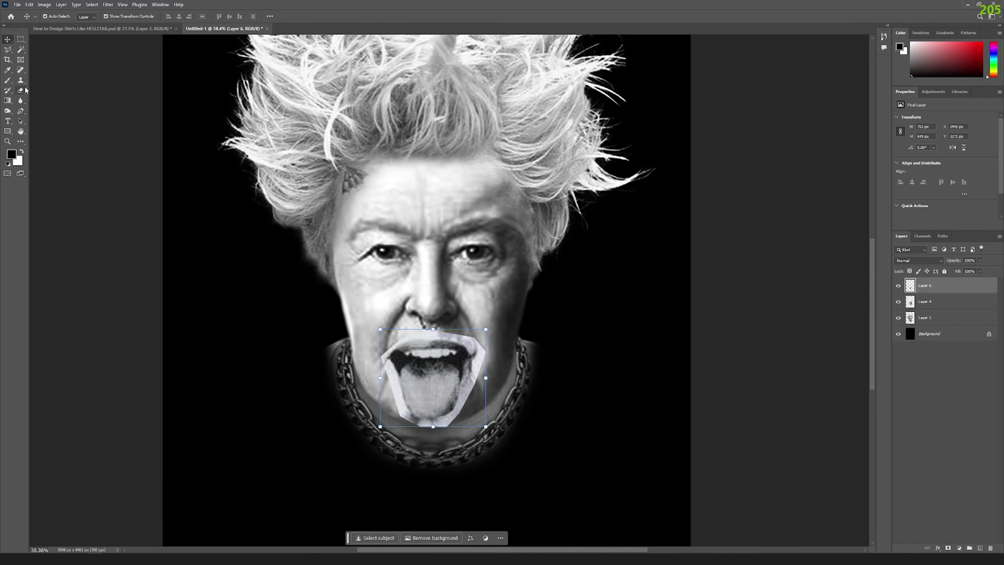
pyautogui.click(20, 90)
pyautogui.scroll(5, 470, 360)
# Erase the white edges above the lips and around the tongue.
pyautogui.press(']')
pyautogui.press(']')
pyautogui.moveTo(489, 309); pyautogui.dragTo(342, 321)
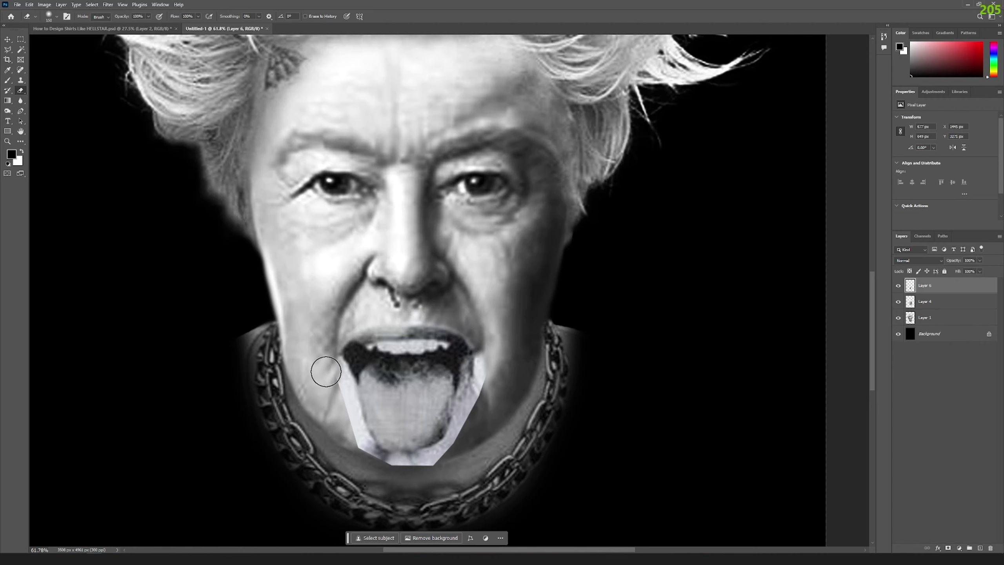
pyautogui.moveTo(326, 372); pyautogui.dragTo(341, 406)
pyautogui.moveTo(393, 472)
pyautogui.mouseDown()
pyautogui.moveTo(461, 444)
pyautogui.moveTo(491, 364)
pyautogui.moveTo(464, 439)
pyautogui.mouseUp()
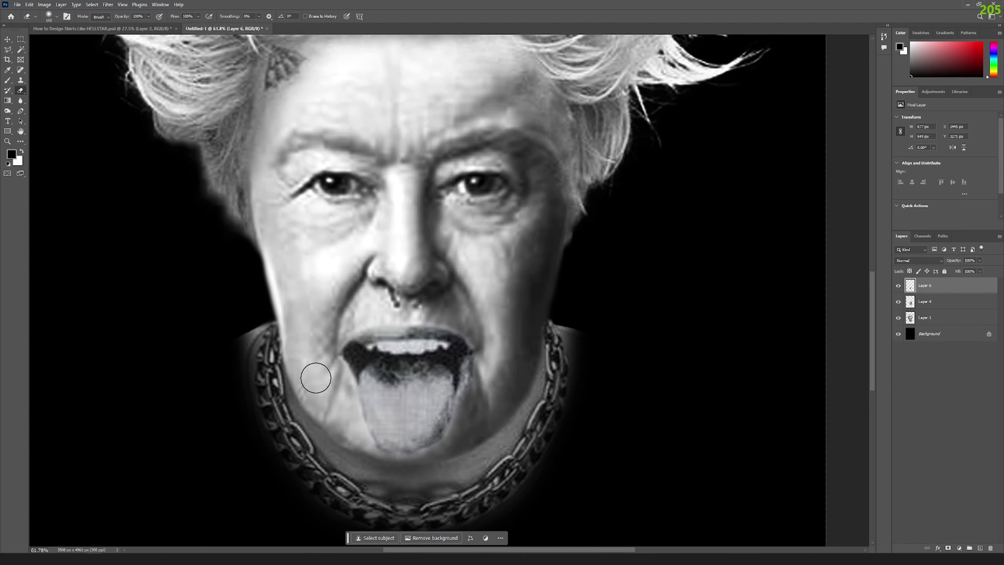
pyautogui.hotkey('ctrl', '0')
pyautogui.scroll(8, 537, 285)
pyautogui.press('[')
pyautogui.press('[')
pyautogui.press('[')
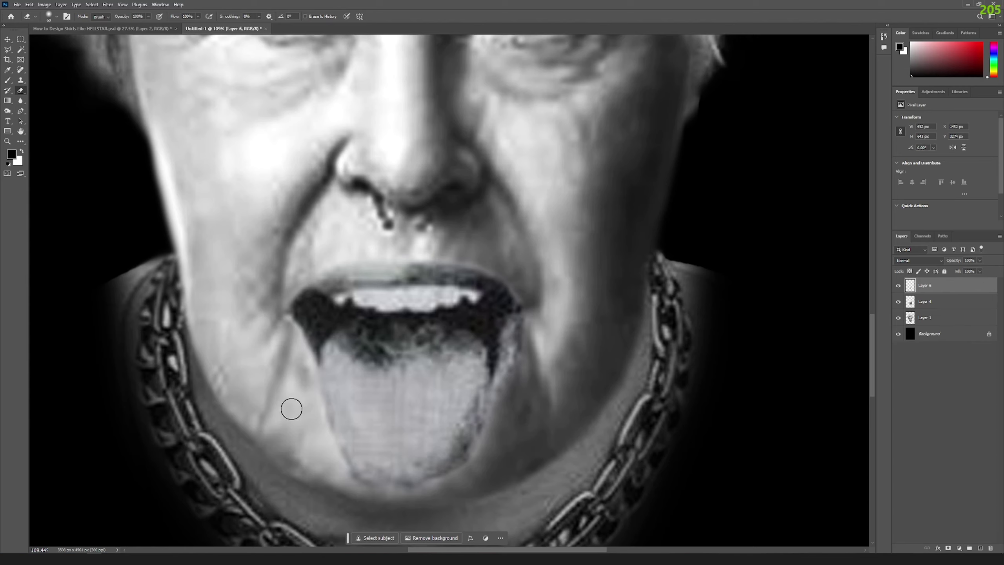
# Burn the tongue's lower and right edges and the upper lip toward the left corner.
pyautogui.press('o')
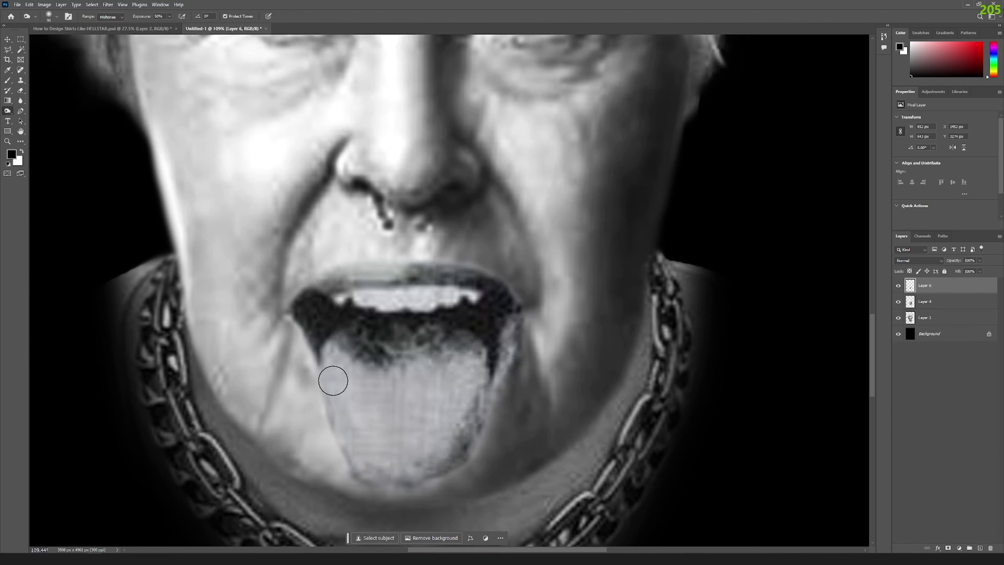
pyautogui.moveTo(347, 458)
pyautogui.mouseDown()
pyautogui.moveTo(439, 481)
pyautogui.moveTo(518, 300)
pyautogui.mouseUp()
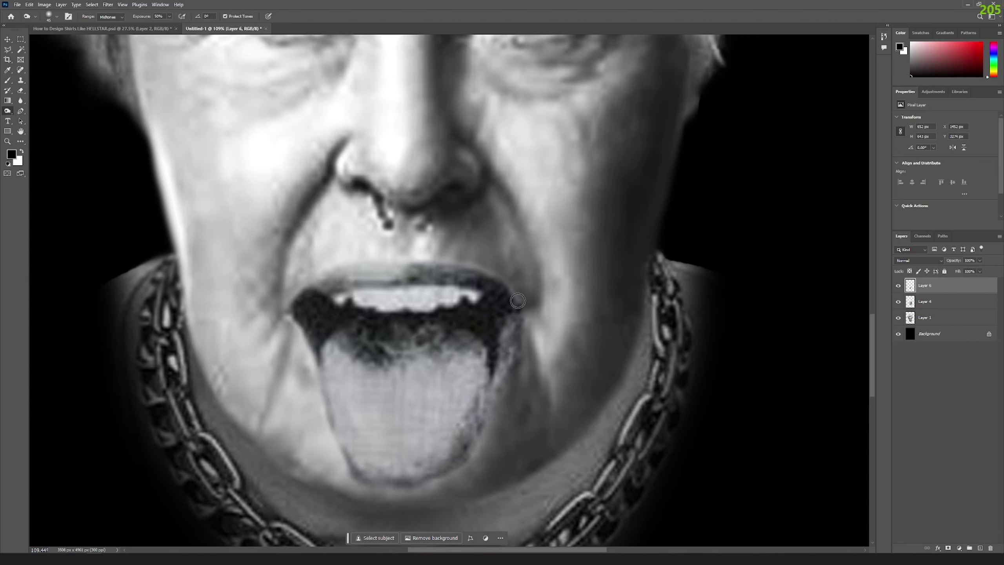
pyautogui.moveTo(378, 263); pyautogui.dragTo(282, 309)
pyautogui.hotkey('ctrl', '0')
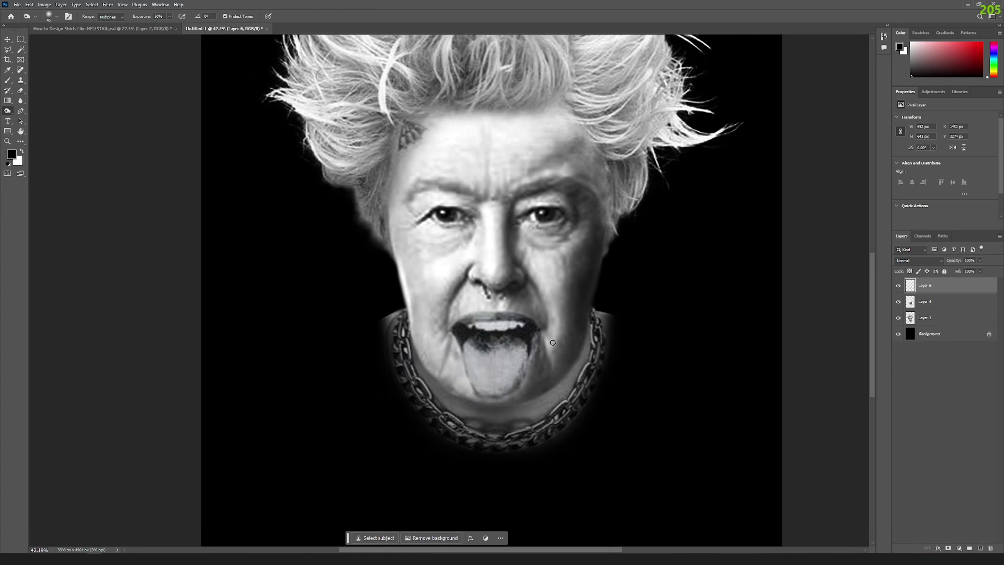
# Try enlarging the mouth layer slightly, then undo the change.
pyautogui.press('v')
pyautogui.moveTo(529, 368); pyautogui.dragTo(530, 373)
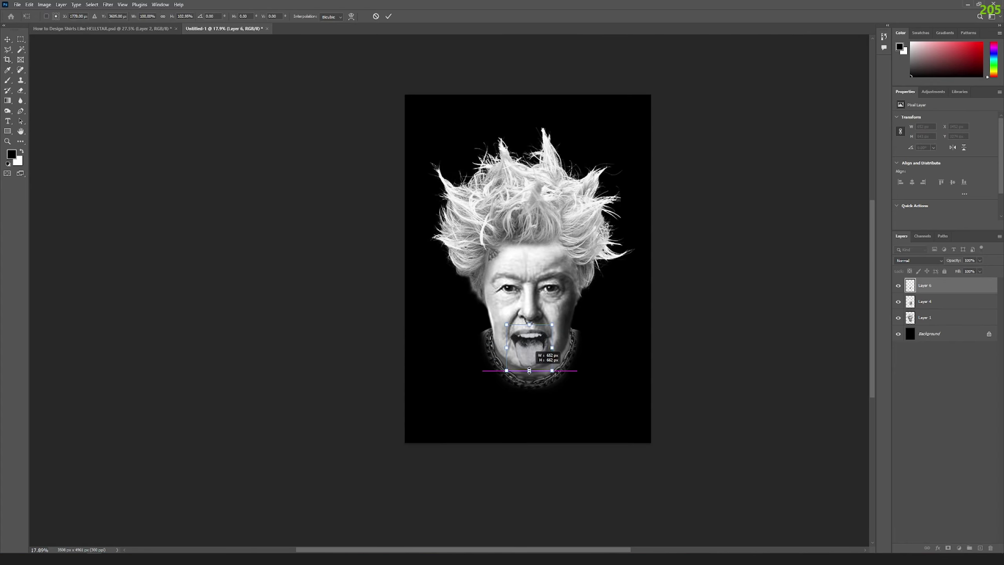
pyautogui.scroll(2, 590, 334)
pyautogui.scroll(3, 591, 334)
pyautogui.hotkey('ctrl', 'z')
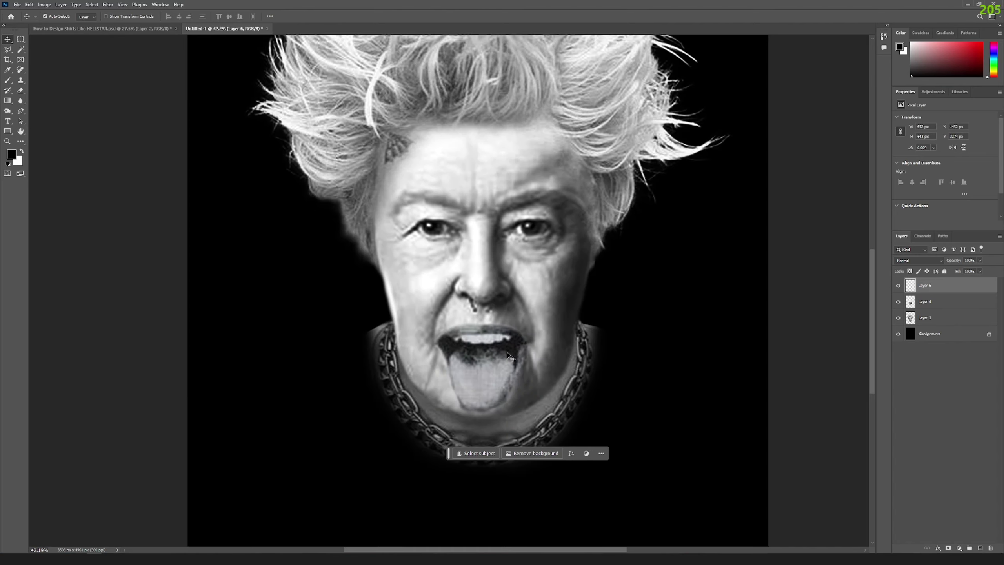
pyautogui.scroll(4, 368, 259)
# Erase the strip just above the pasted upper lip.
pyautogui.press('e')
pyautogui.scroll(2, 459, 285)
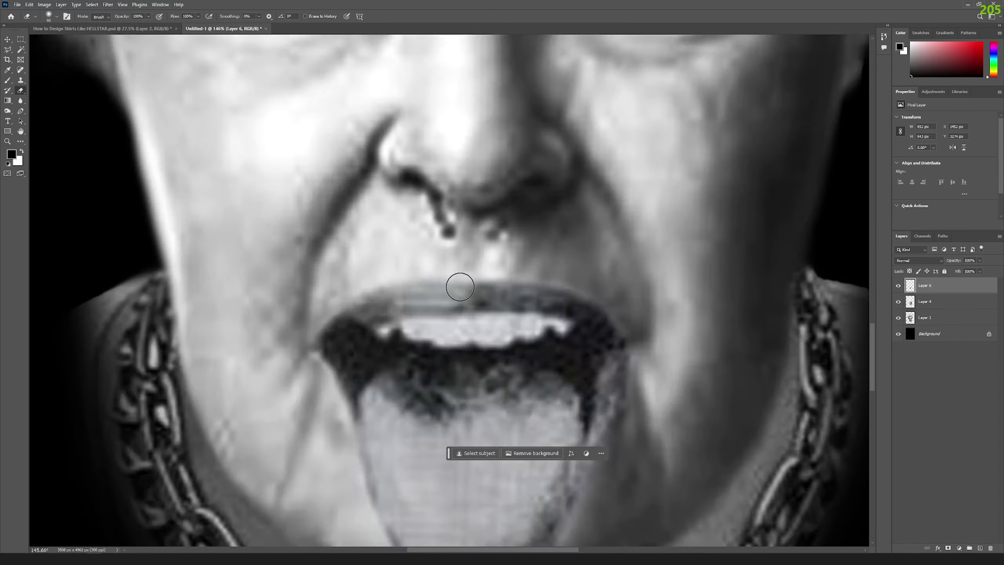
pyautogui.scroll(3, 460, 285)
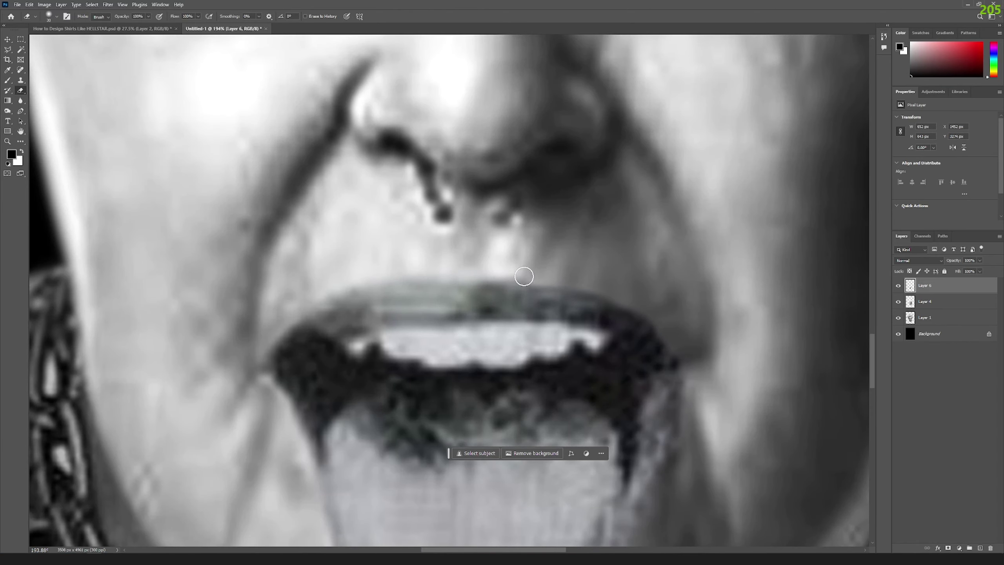
pyautogui.moveTo(524, 276); pyautogui.dragTo(359, 275)
pyautogui.scroll(-3, 253, 361)
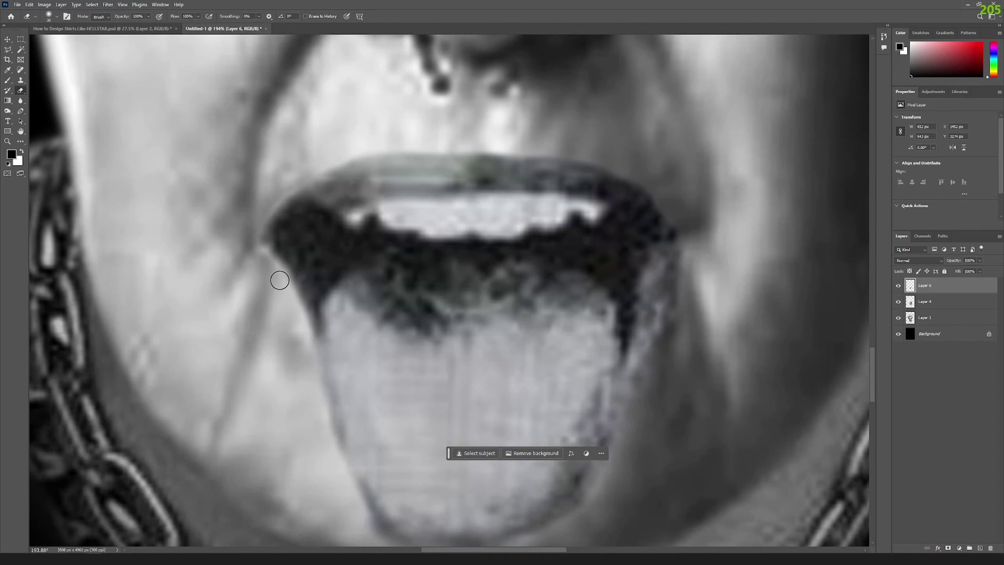
pyautogui.scroll(-3, 399, 431)
# Burn the upper lip area on Layer 4 to darken the lip outline.
pyautogui.hotkey('alt', '[')
pyautogui.hotkey('alt', '[')
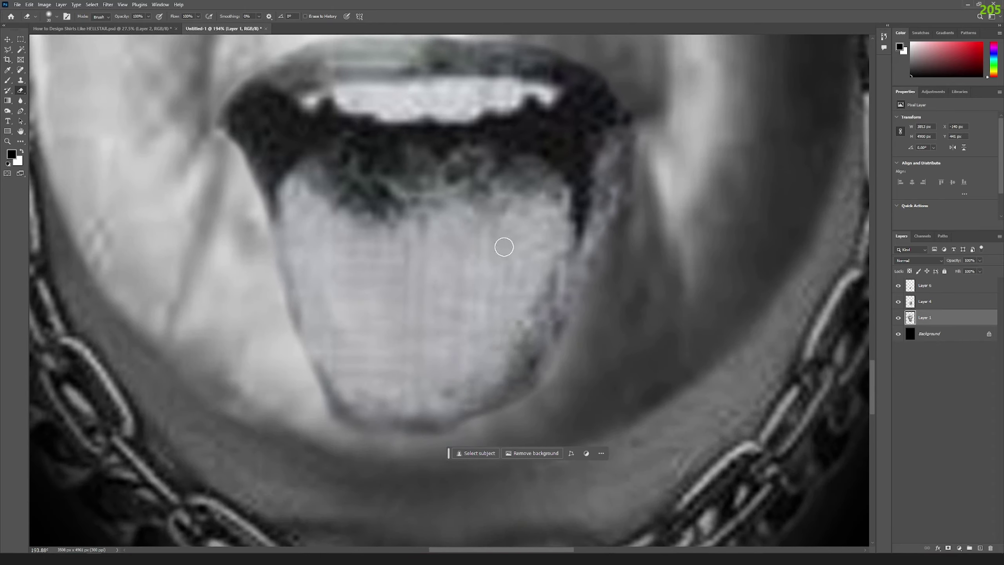
pyautogui.hotkey('alt', ']')
pyautogui.press('o')
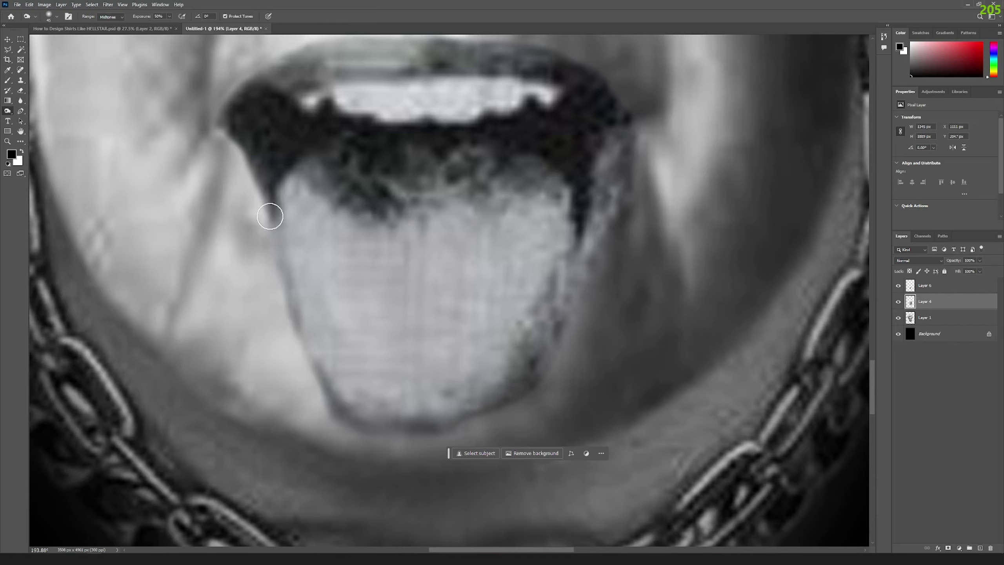
pyautogui.scroll(2, 257, 178)
pyautogui.moveTo(450, 135); pyautogui.dragTo(564, 151)
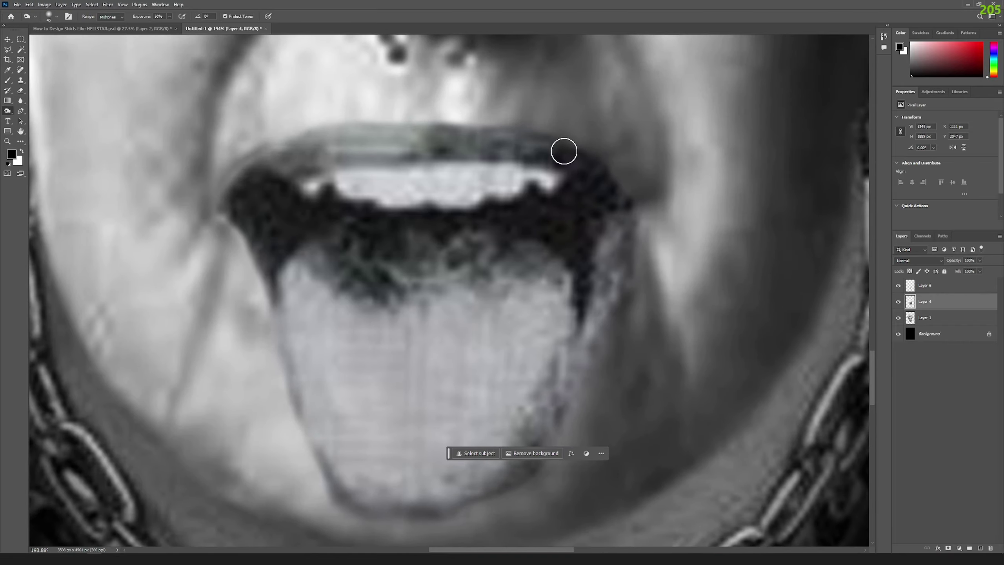
pyautogui.hotkey('ctrl', '0')
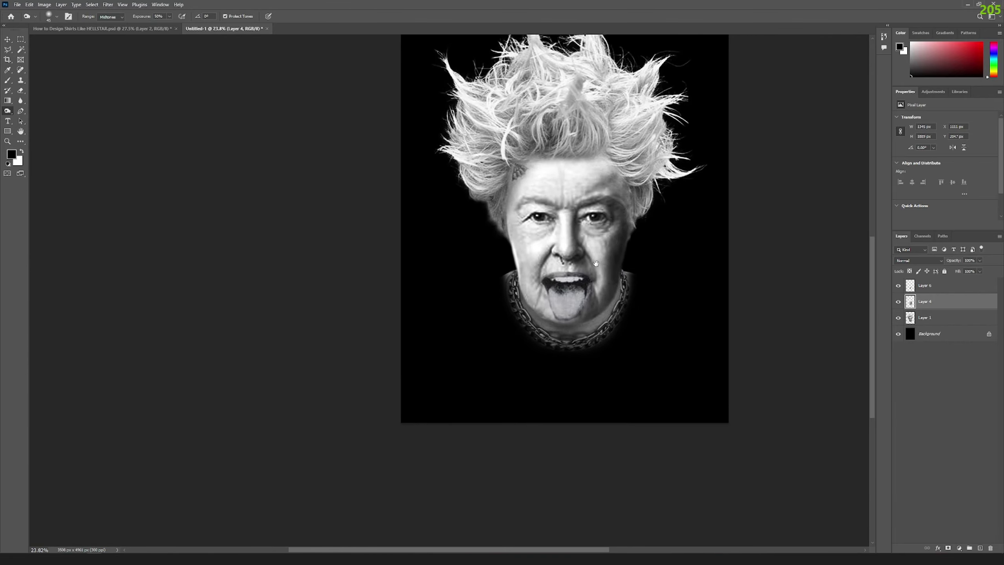
# Paste the brain-headed goggles image as a new layer and enlarge it.
pyautogui.hotkey('ctrl', 'v')
pyautogui.moveTo(447, 223); pyautogui.dragTo(360, 117)
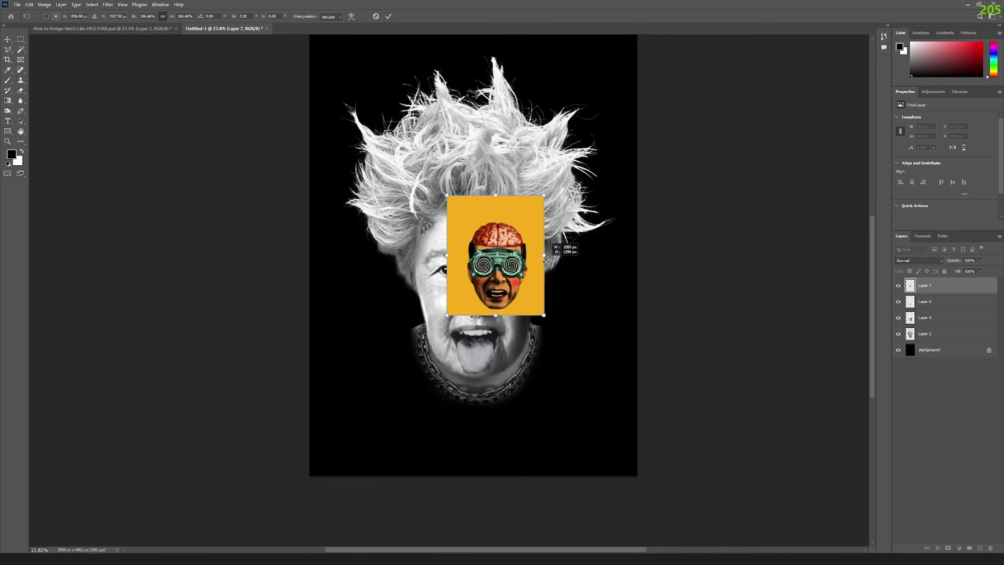
pyautogui.press('Return')
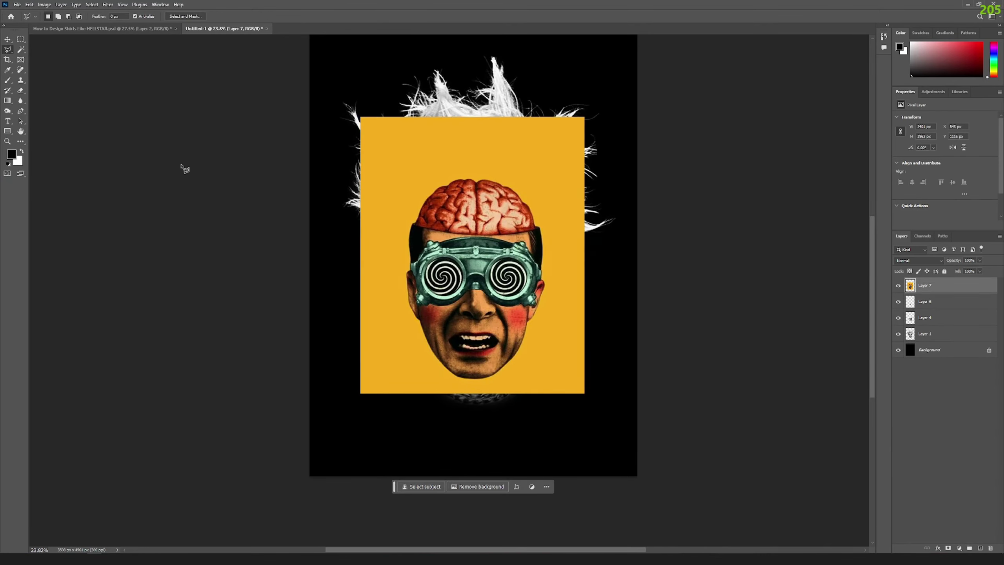
# Trace a lasso outline along the undersides of the right and left goggles.
pyautogui.press('l')
pyautogui.scroll(10, 411, 253)
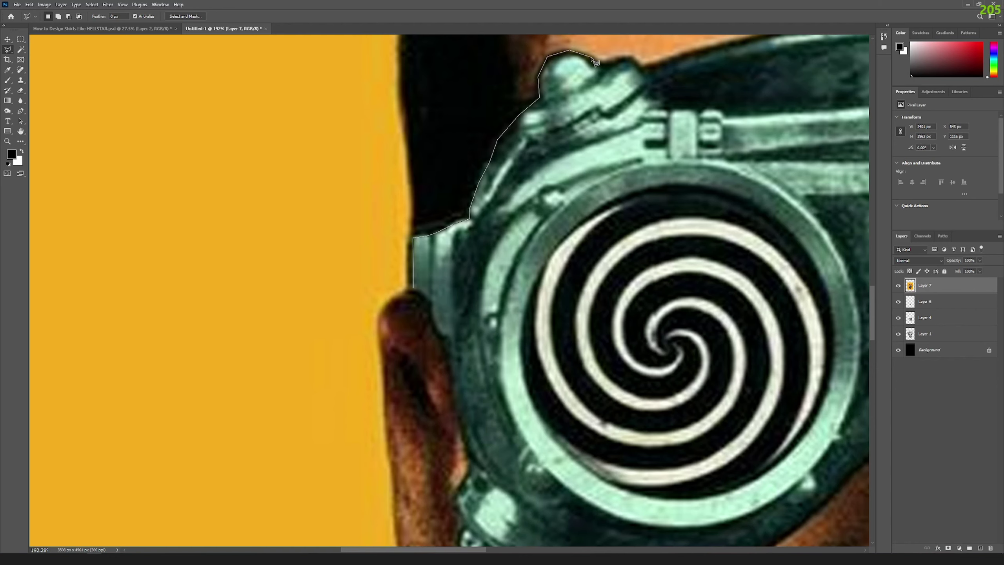
pyautogui.scroll(2, 648, 68)
pyautogui.hscroll(6, 616, 95)
pyautogui.hscroll(7, 495, 126)
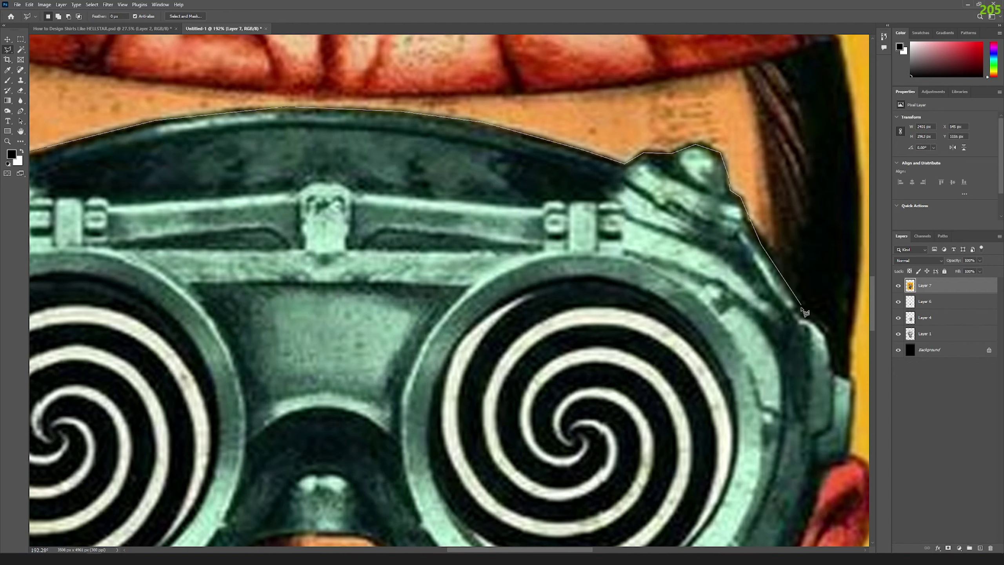
pyautogui.scroll(-4, 852, 467)
pyautogui.hscroll(3, 703, 295)
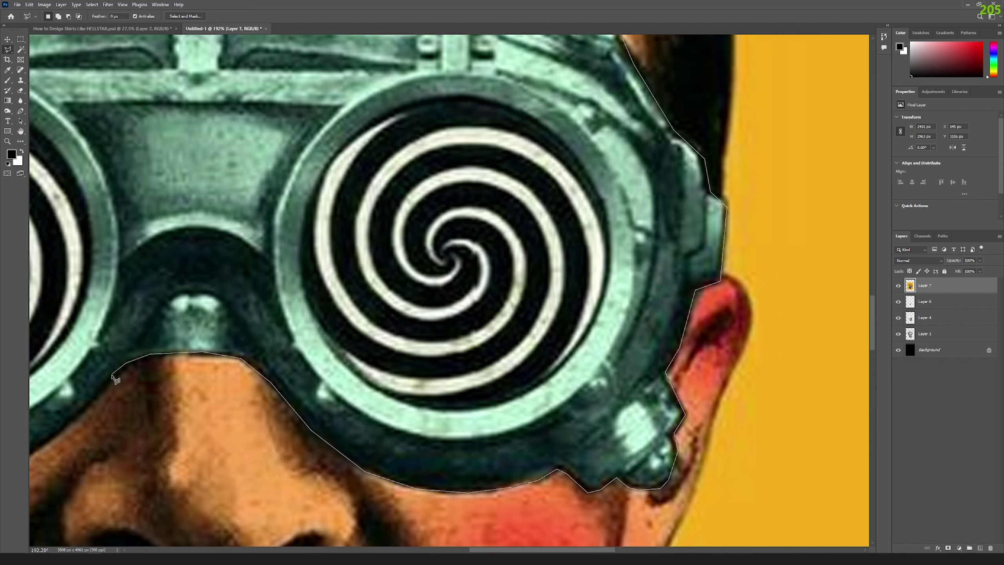
pyautogui.moveTo(115, 379); pyautogui.dragTo(366, 258)
pyautogui.moveTo(107, 308); pyautogui.dragTo(391, 319)
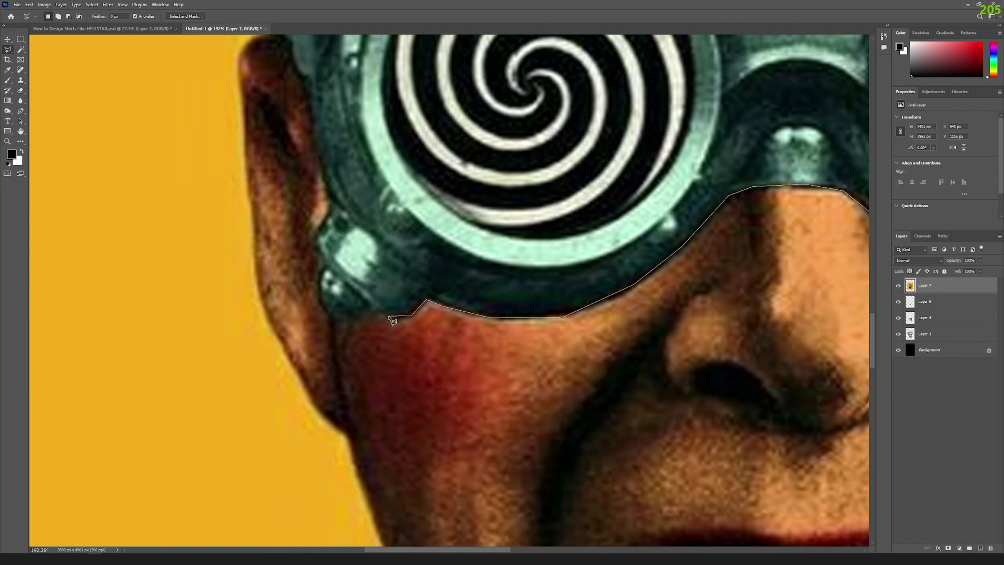
pyautogui.scroll(3, 318, 241)
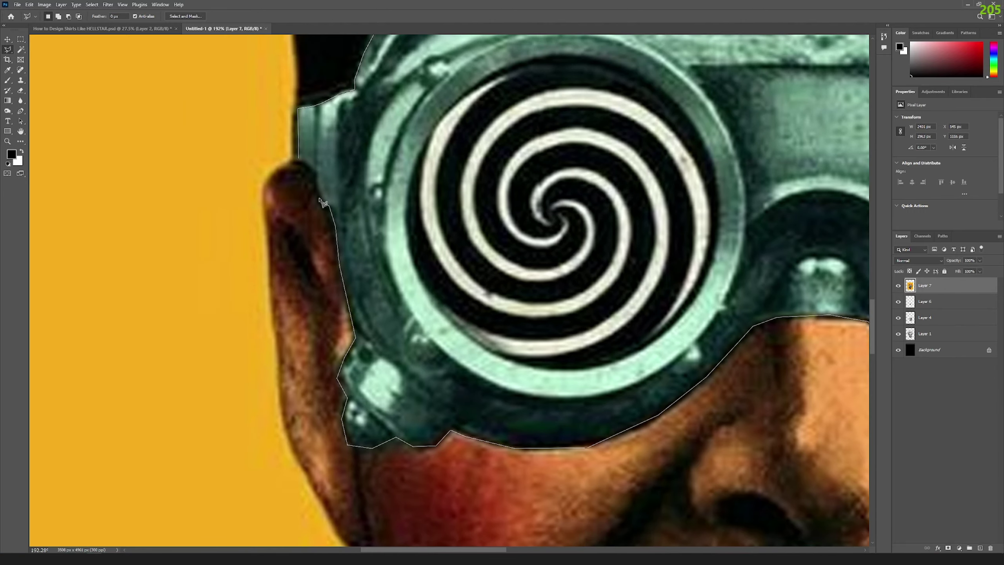
# Close the goggles selection, copy it to a new layer and hide the brain-head layer.
pyautogui.doubleClick(305, 164)
pyautogui.hotkey('ctrl', 'j')
pyautogui.hotkey('ctrl', ',')
pyautogui.hotkey('ctrl', '0')
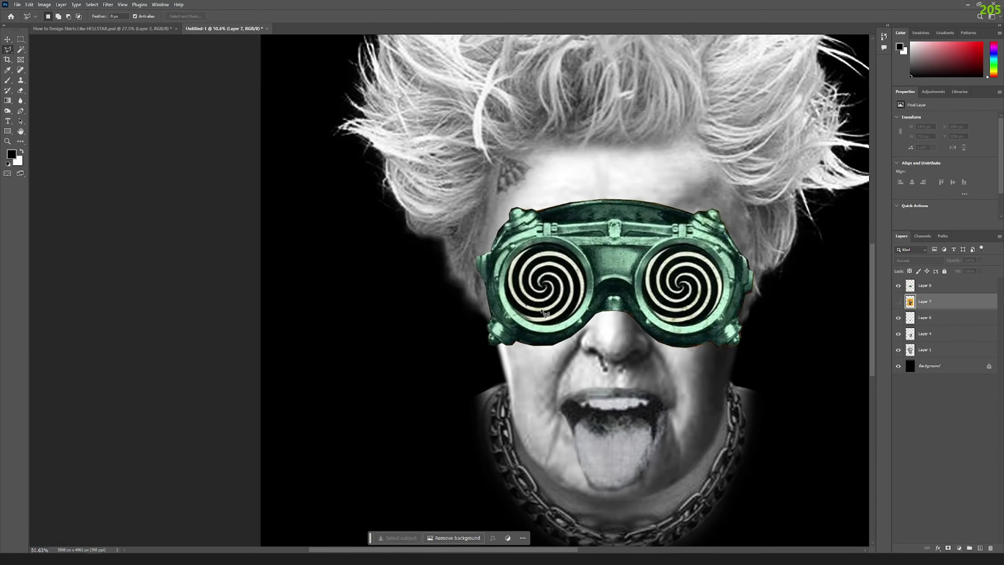
pyautogui.press('v')
pyautogui.scroll(3, 633, 307)
pyautogui.scroll(2, 633, 306)
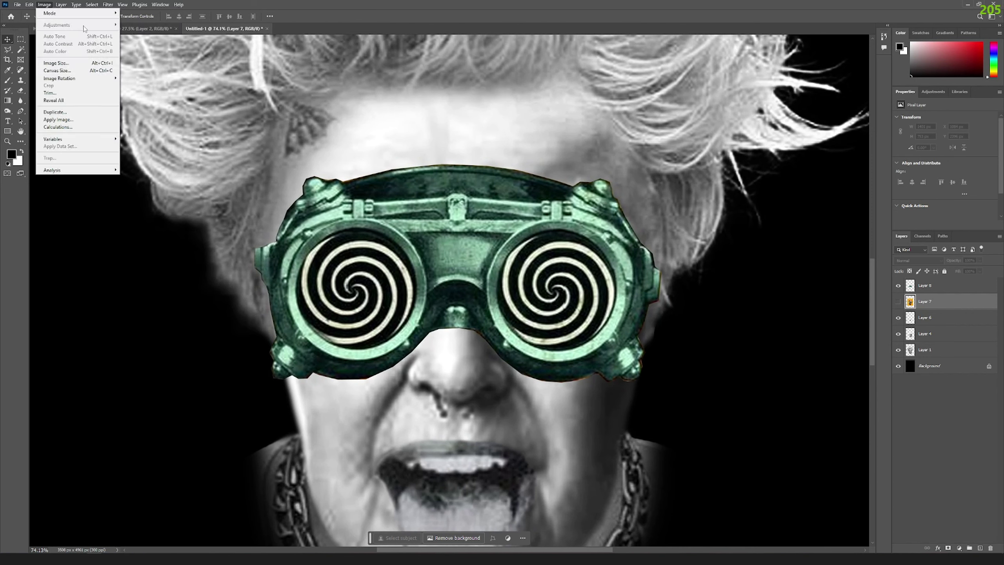
# Make the goggles black and white and enlarge them slightly over the eyes.
pyautogui.click(931, 286)
pyautogui.click(44, 4)
pyautogui.click(158, 177)
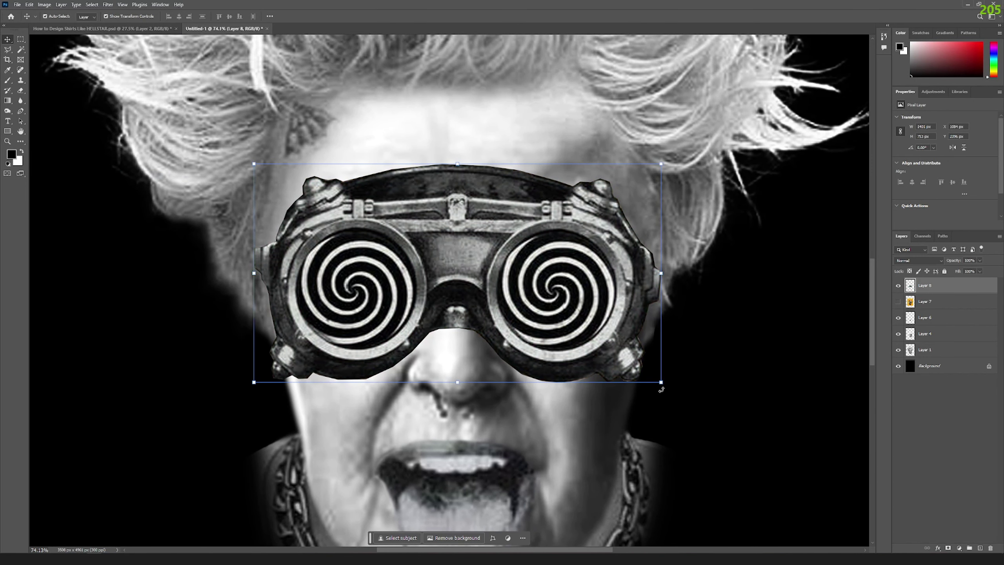
pyautogui.moveTo(662, 383); pyautogui.dragTo(665, 384)
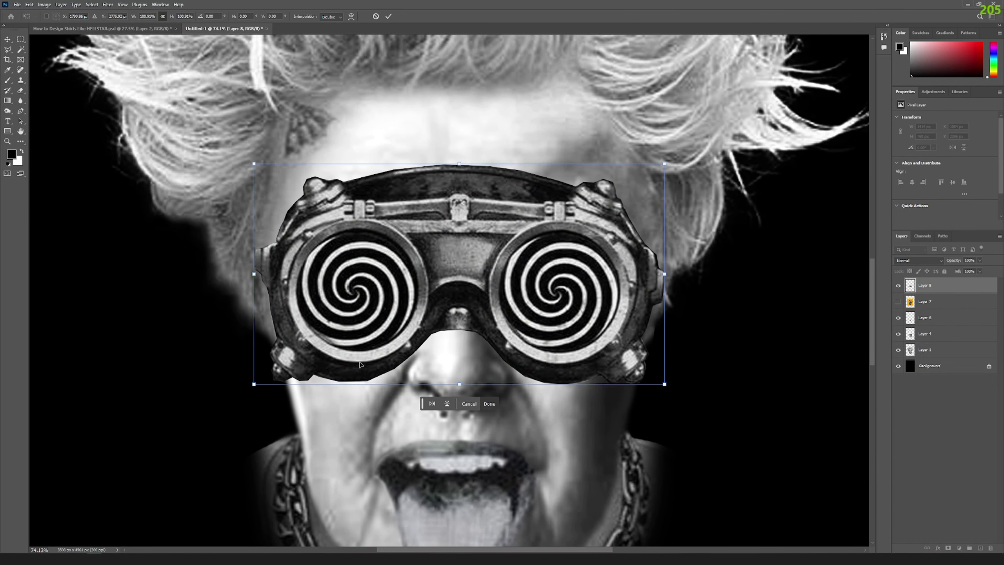
pyautogui.moveTo(664, 273); pyautogui.dragTo(670, 276)
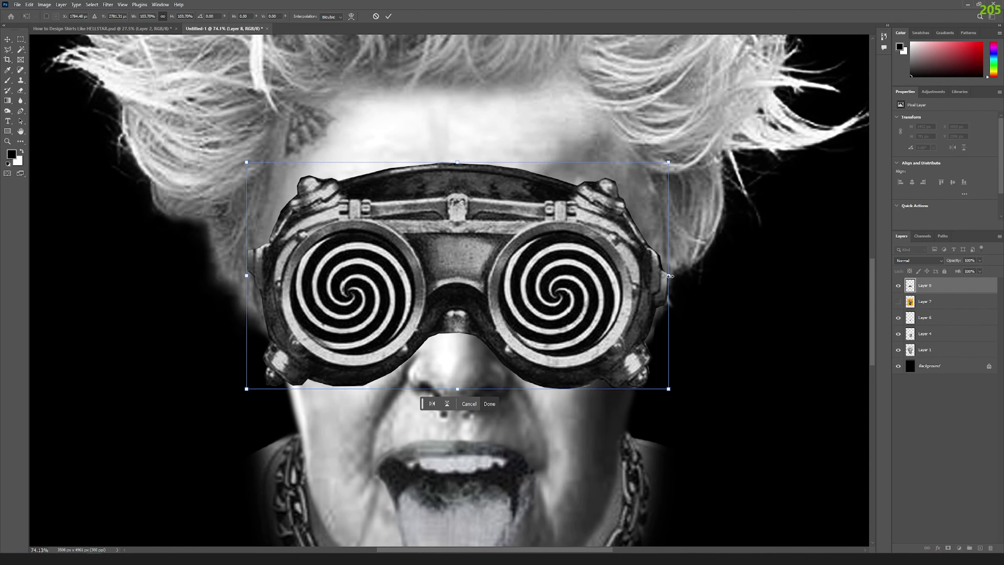
pyautogui.click(391, 17)
# Brighten the goggles with Levels: midtone 1.57 and white input 200.
pyautogui.click(44, 4)
pyautogui.click(135, 39)
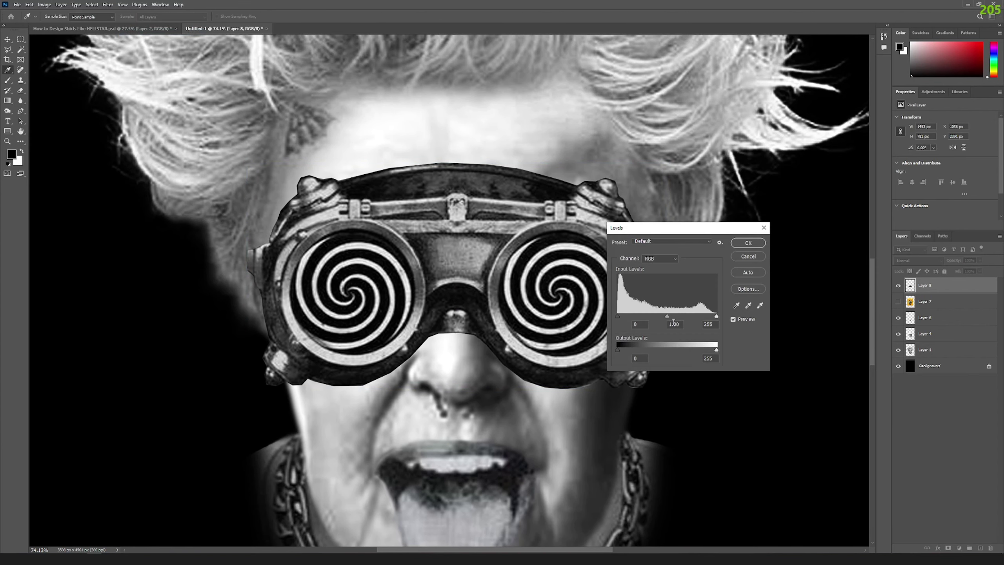
pyautogui.moveTo(667, 316); pyautogui.dragTo(652, 318)
pyautogui.moveTo(716, 317); pyautogui.dragTo(642, 316)
pyautogui.press('Return')
pyautogui.keyDown('alt'); pyautogui.scroll(-3, 499, 287); pyautogui.keyUp('alt')
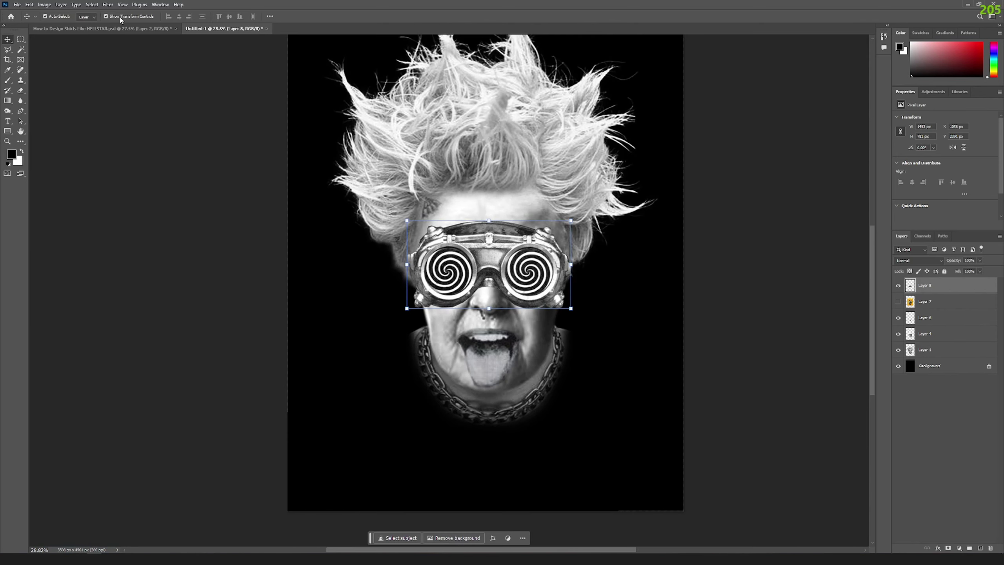
pyautogui.keyDown('alt'); pyautogui.scroll(2, 499, 287); pyautogui.keyUp('alt')
pyautogui.keyDown('alt'); pyautogui.scroll(1, 499, 287); pyautogui.keyUp('alt')
# Nudge the goggles down onto the Queen's eyes.
pyautogui.hotkey('ctrl', 't')
pyautogui.moveTo(521, 275); pyautogui.dragTo(521, 270)
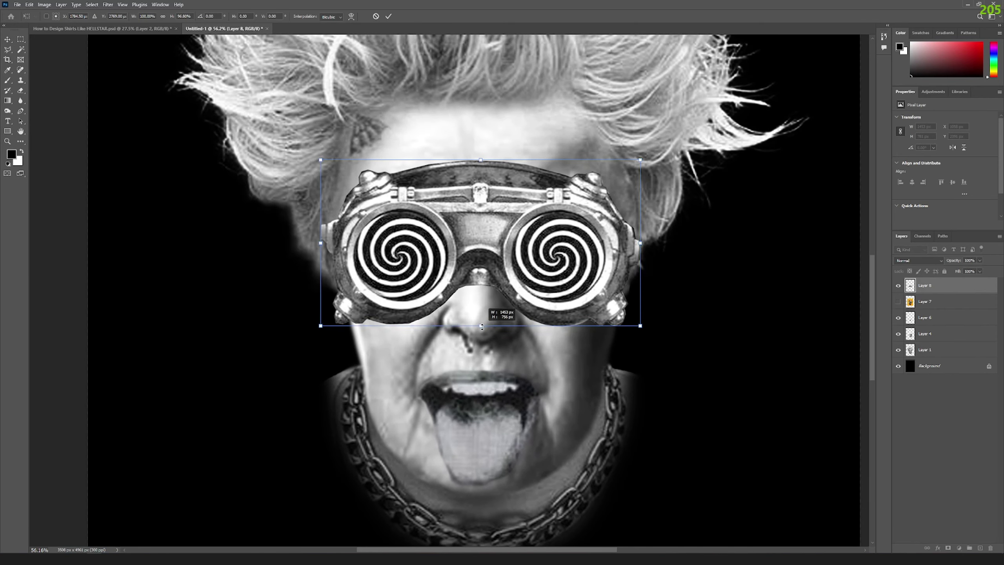
pyautogui.click(389, 16)
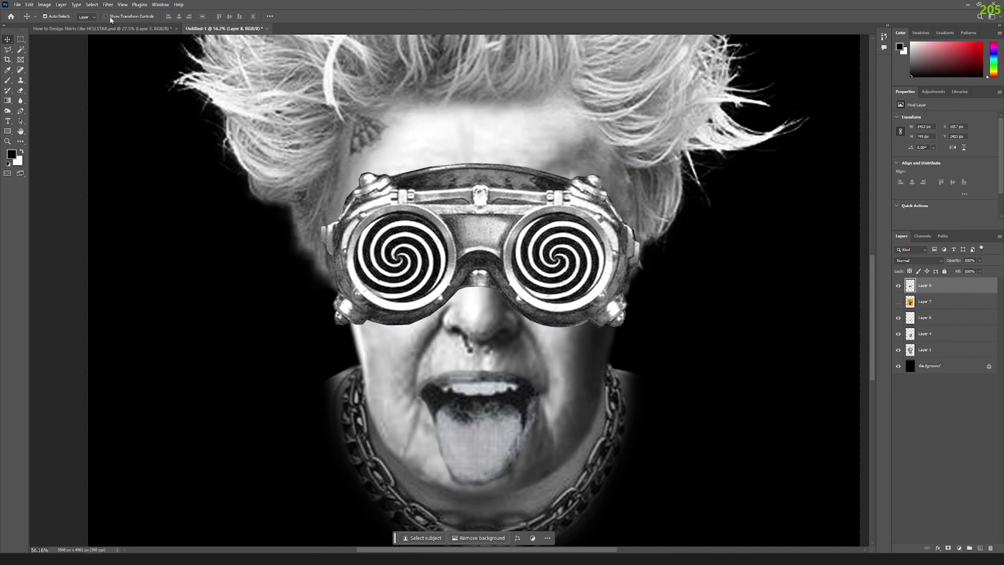
# Add a drop shadow at 76% opacity to the goggles layer (Layer 8).
pyautogui.doubleClick(923, 288)
pyautogui.click(690, 424)
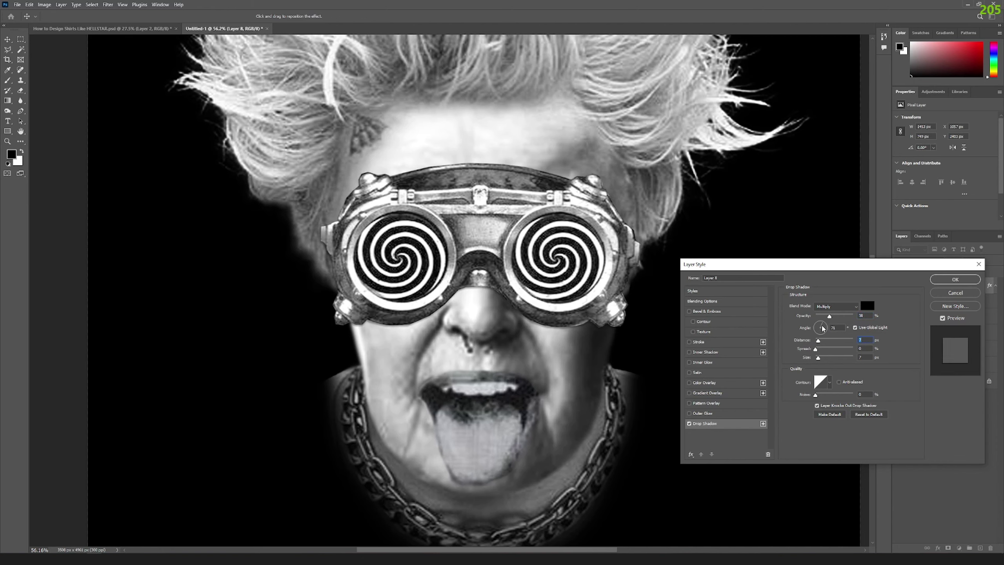
pyautogui.moveTo(824, 321); pyautogui.dragTo(844, 318)
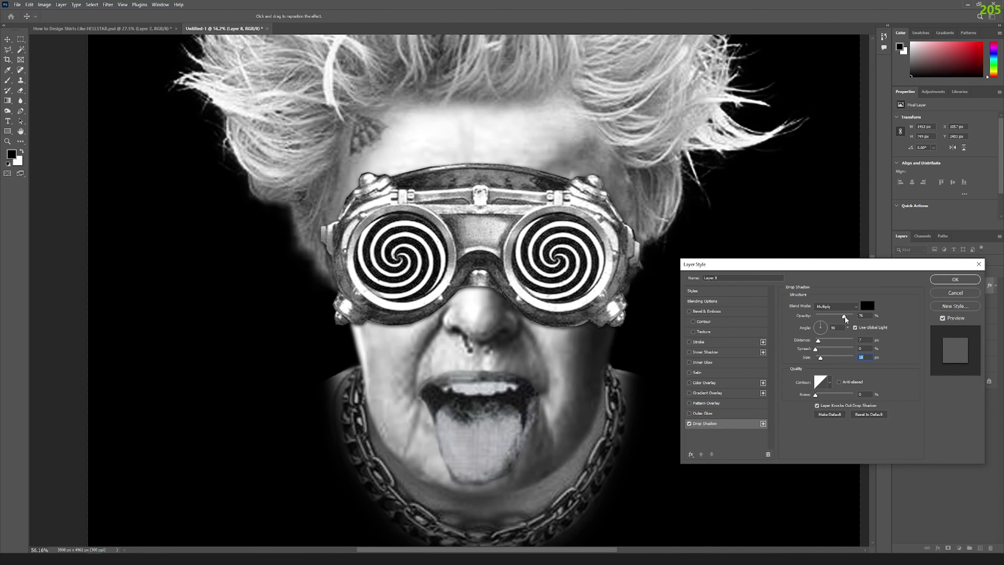
pyautogui.click(943, 285)
pyautogui.scroll(-5, 522, 284)
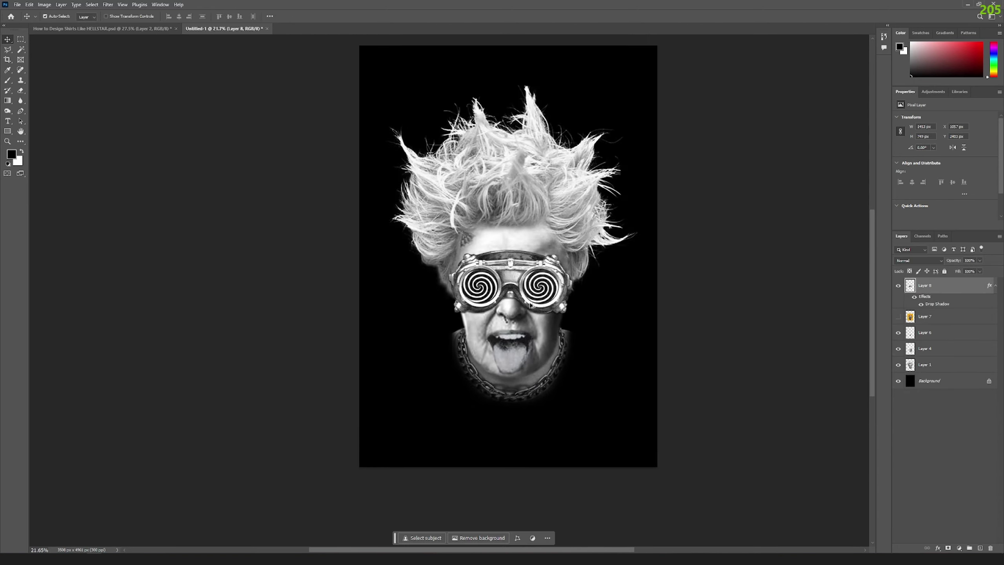
pyautogui.scroll(1, 522, 284)
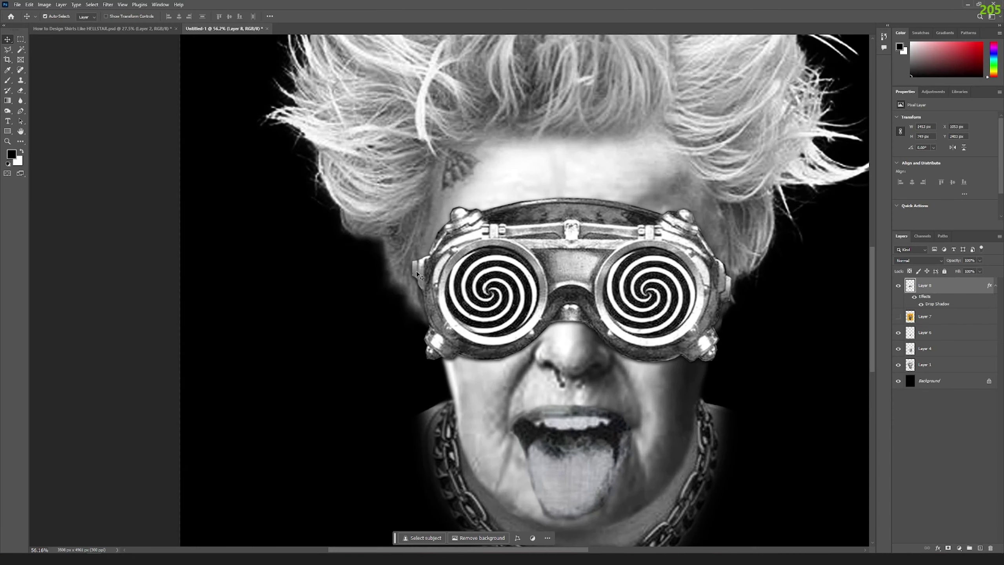
# Narrow the goggles slightly from the right and tilt their left side to fit the face.
pyautogui.hotkey('ctrl', 't')
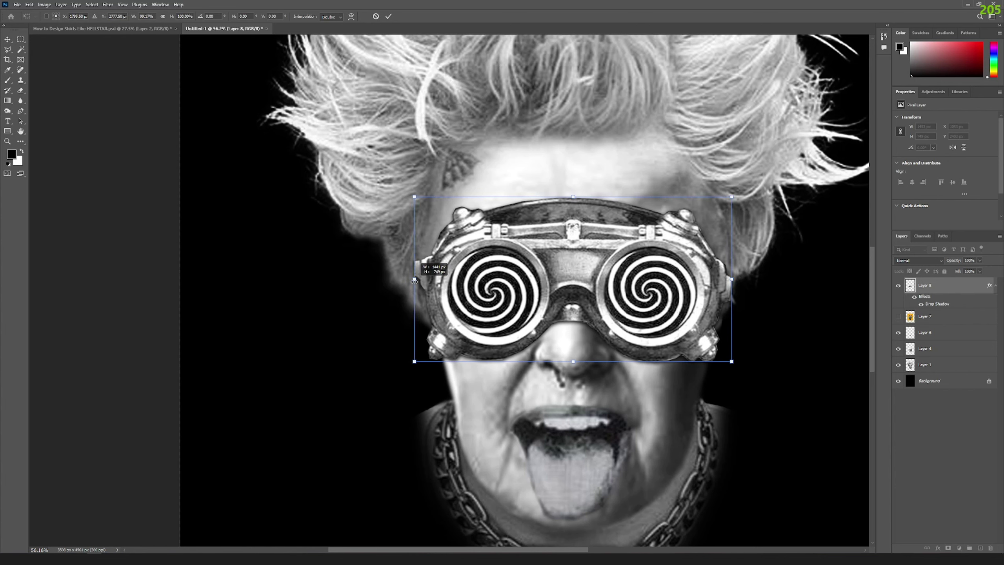
pyautogui.moveTo(736, 279); pyautogui.dragTo(734, 280)
pyautogui.hscroll(3, 514, 279)
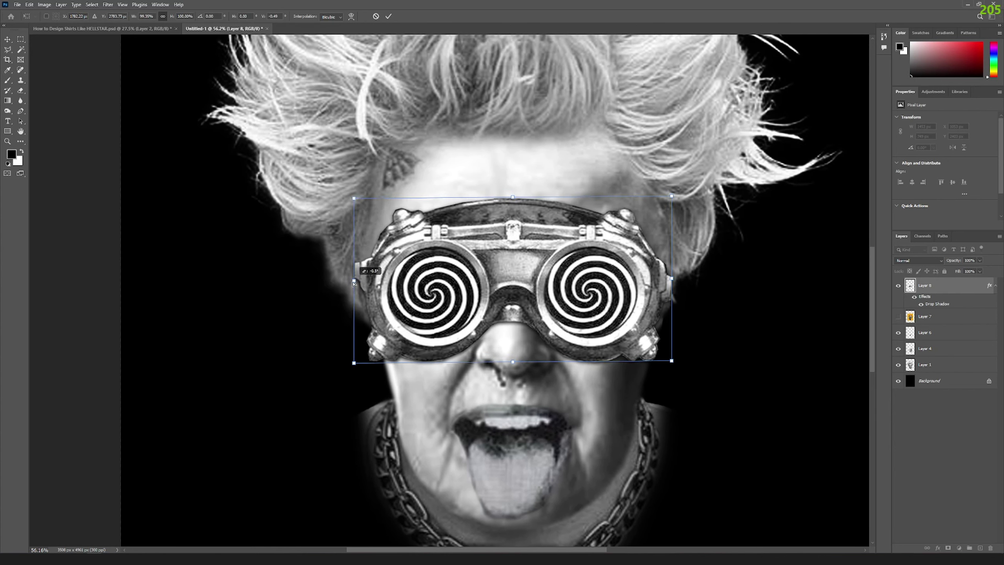
pyautogui.moveTo(355, 279); pyautogui.dragTo(359, 283)
pyautogui.click(389, 16)
pyautogui.hotkey('ctrl', '0')
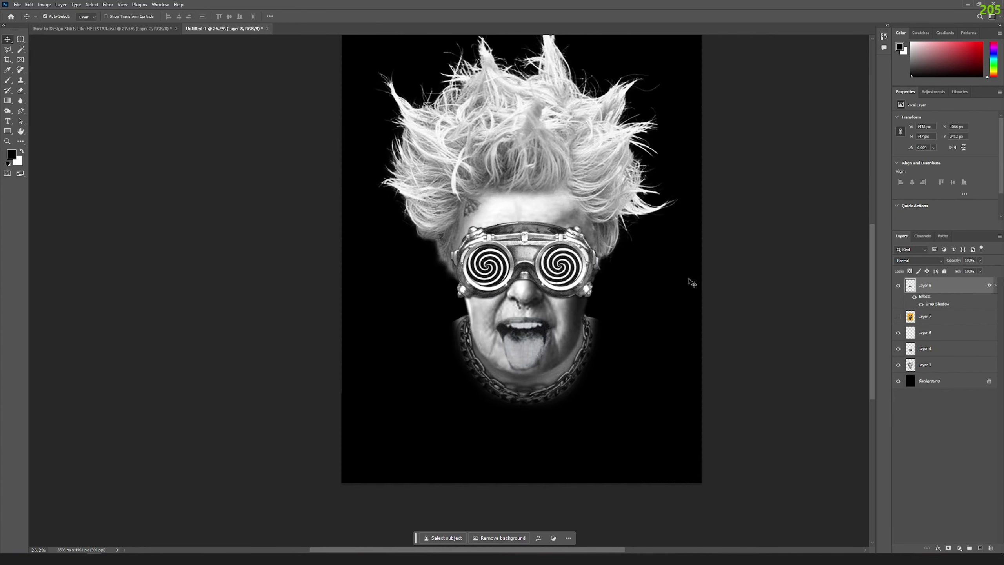
# Delete the unused Layer 7, leaving Layer 4 selected.
pyautogui.click(925, 317)
pyautogui.press('Delete')
pyautogui.click(920, 336)
pyautogui.scroll(2, 465, 290)
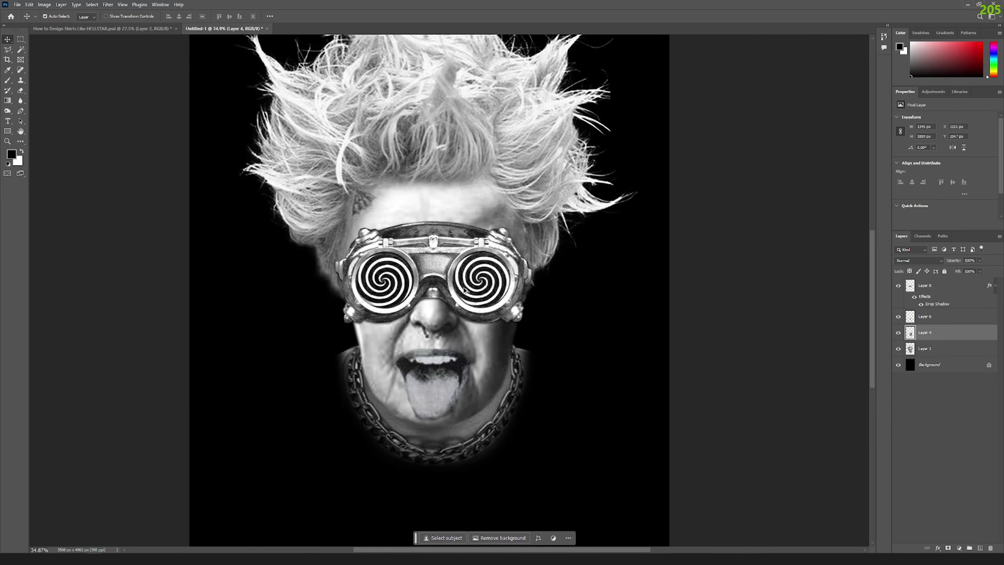
# Lighten the chin below the tongue on Layer 1 with the Dodge tool.
pyautogui.click(9, 113)
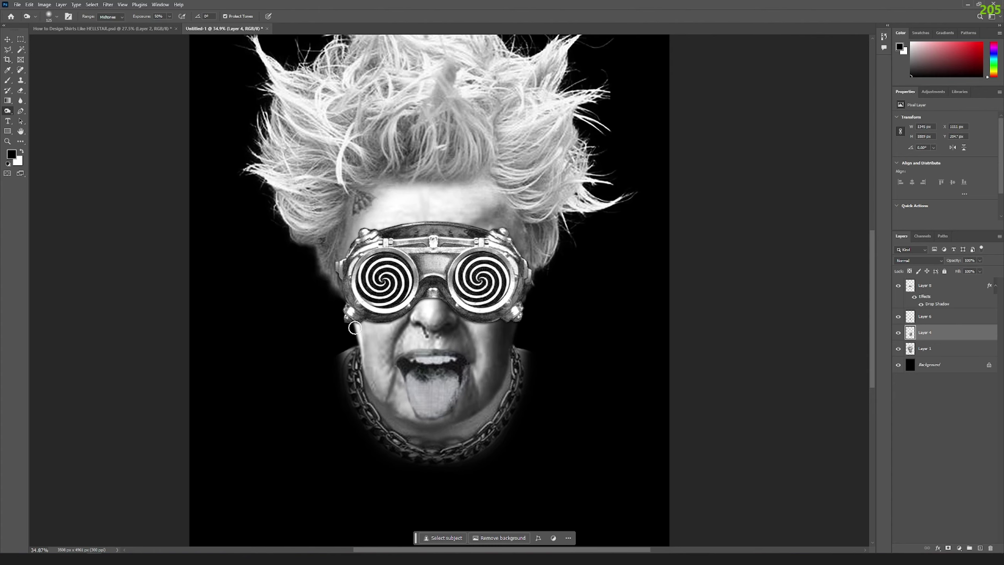
pyautogui.click(925, 348)
pyautogui.moveTo(500, 380); pyautogui.dragTo(383, 408)
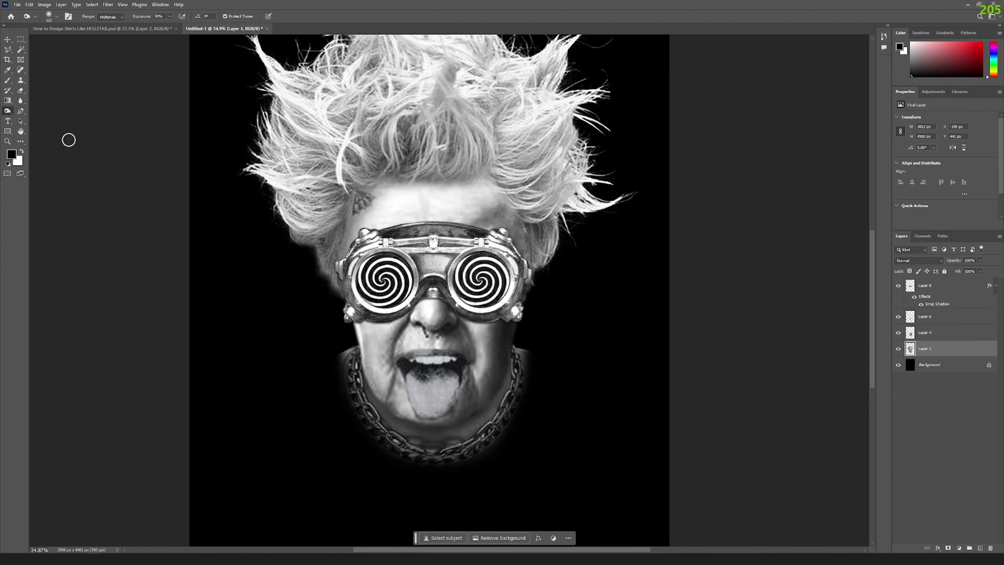
pyautogui.scroll(-2, 68, 139)
pyautogui.scroll(1, 68, 140)
# Apply Levels to the portrait, darkening the midtones to 0.73.
pyautogui.click(44, 5)
pyautogui.click(142, 31)
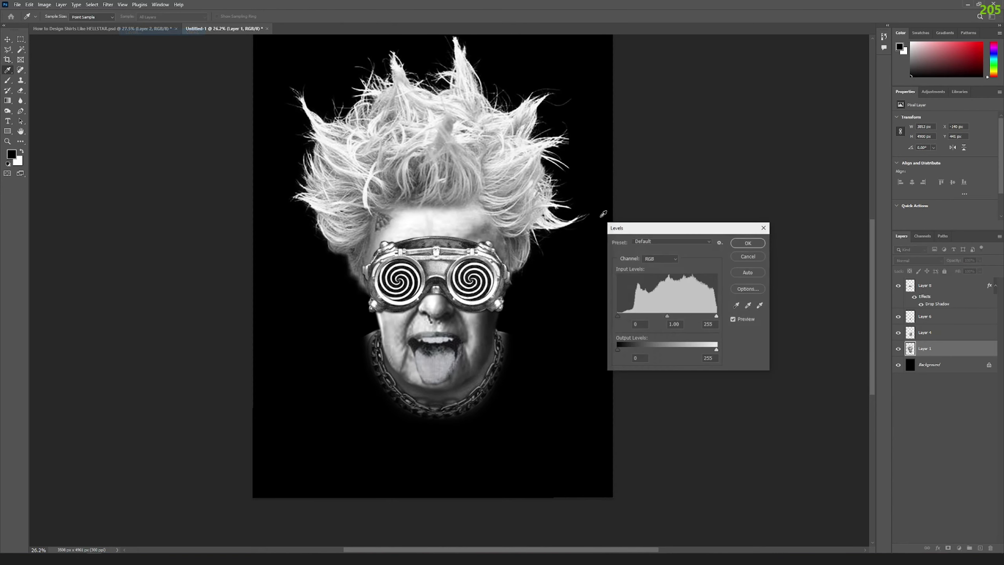
pyautogui.moveTo(667, 316); pyautogui.dragTo(677, 317)
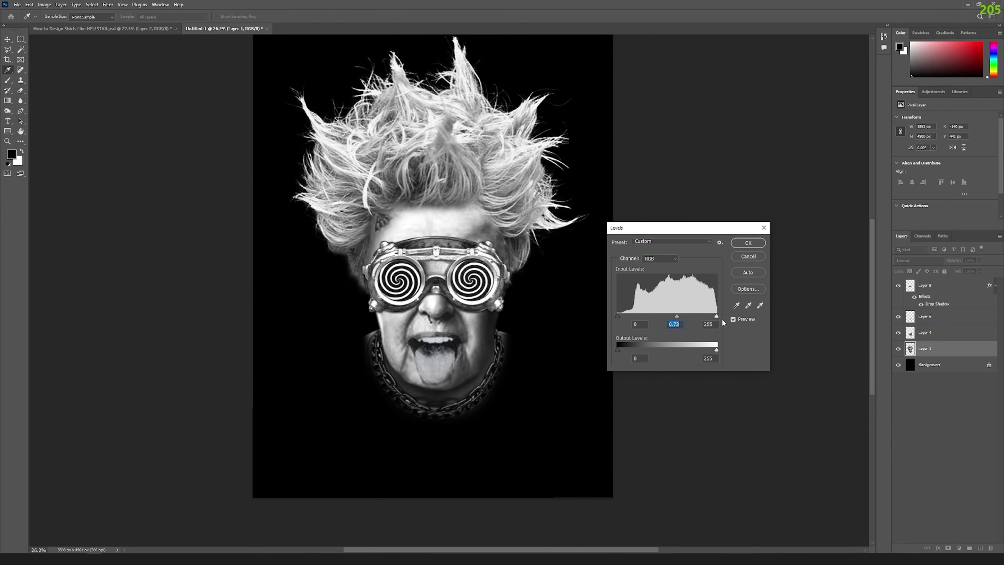
pyautogui.click(748, 242)
# Enlarge the portrait layers and shift them slightly lower on the canvas.
pyautogui.press('v')
pyautogui.scroll(3, 365, 150)
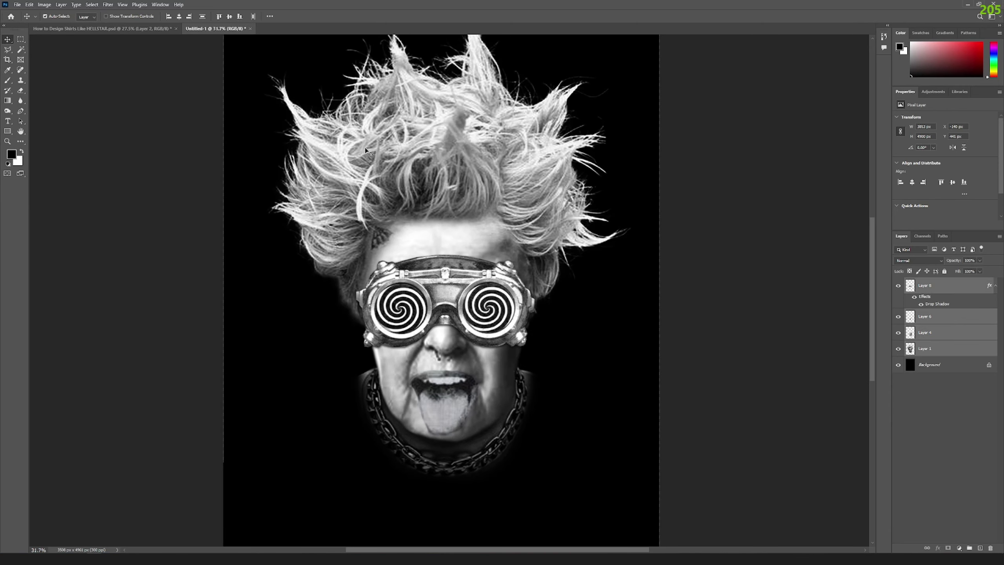
pyautogui.hotkey('ctrl', 't')
pyautogui.scroll(-3, 494, 237)
pyautogui.moveTo(505, 228); pyautogui.dragTo(507, 237)
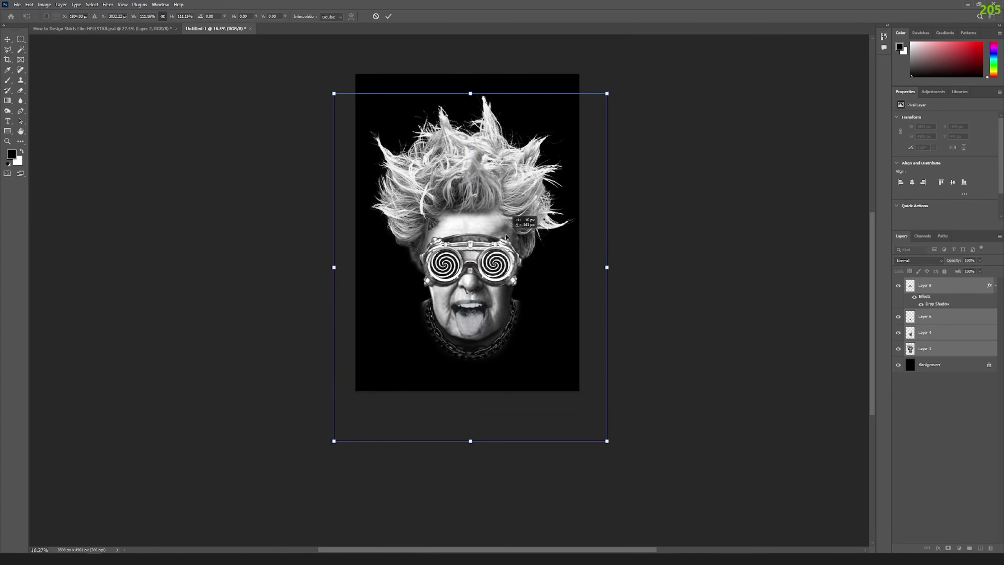
pyautogui.press('Return')
pyautogui.scroll(5, 450, 251)
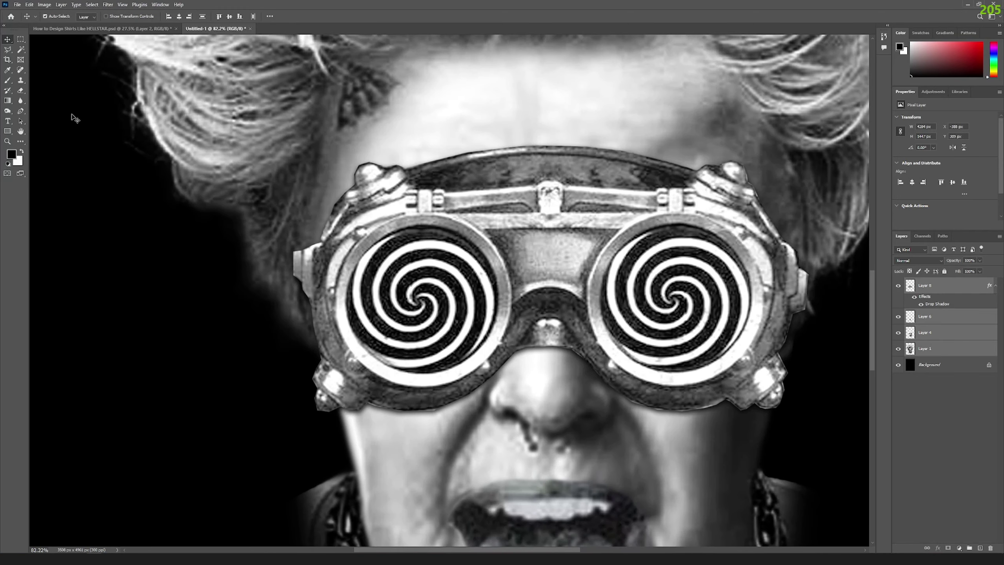
# Make a circular selection over the left lens on a new layer and choose a pink-magenta colour.
pyautogui.rightClick(21, 39)
pyautogui.click(51, 48)
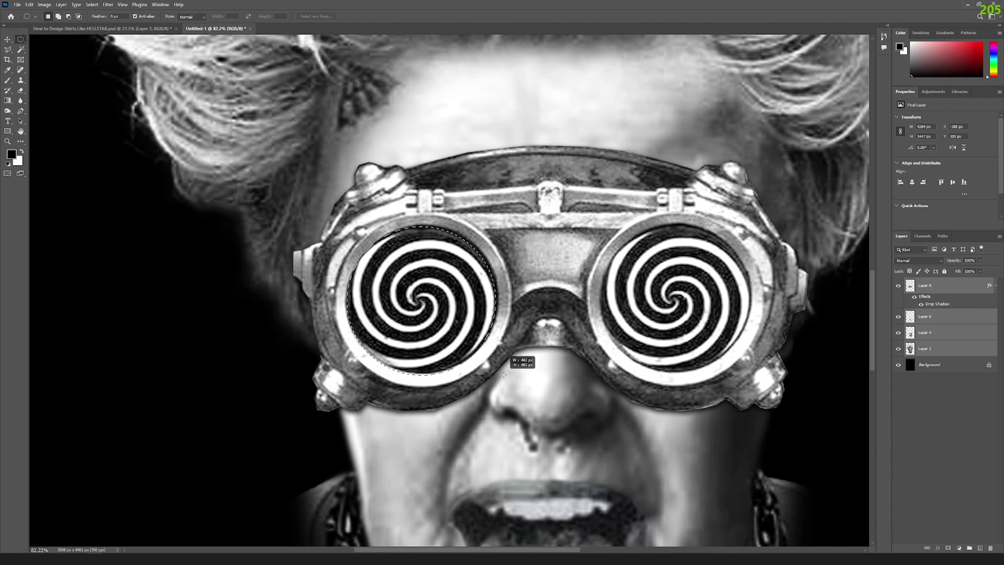
pyautogui.moveTo(504, 375); pyautogui.dragTo(503, 375)
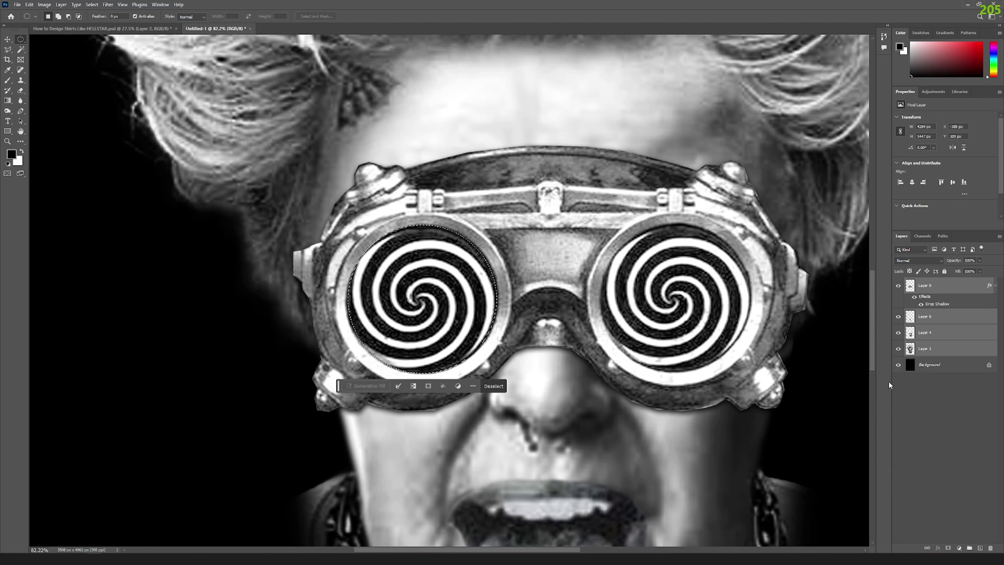
pyautogui.hotkey('ctrl', 'j')
pyautogui.click(11, 154)
pyautogui.click(508, 159)
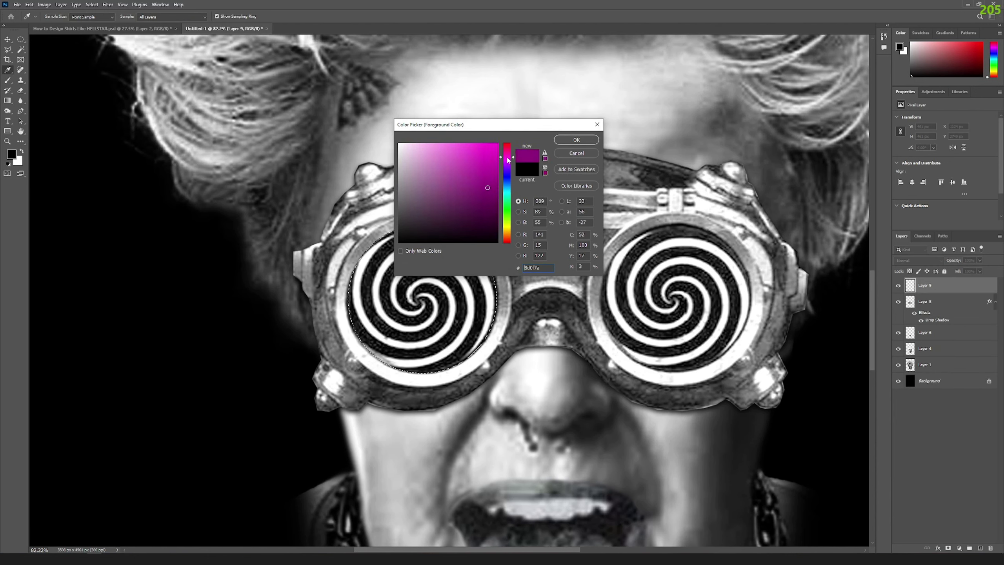
pyautogui.press('Return')
# Paint the left lens circle pink and copy it onto the right lens.
pyautogui.press('b')
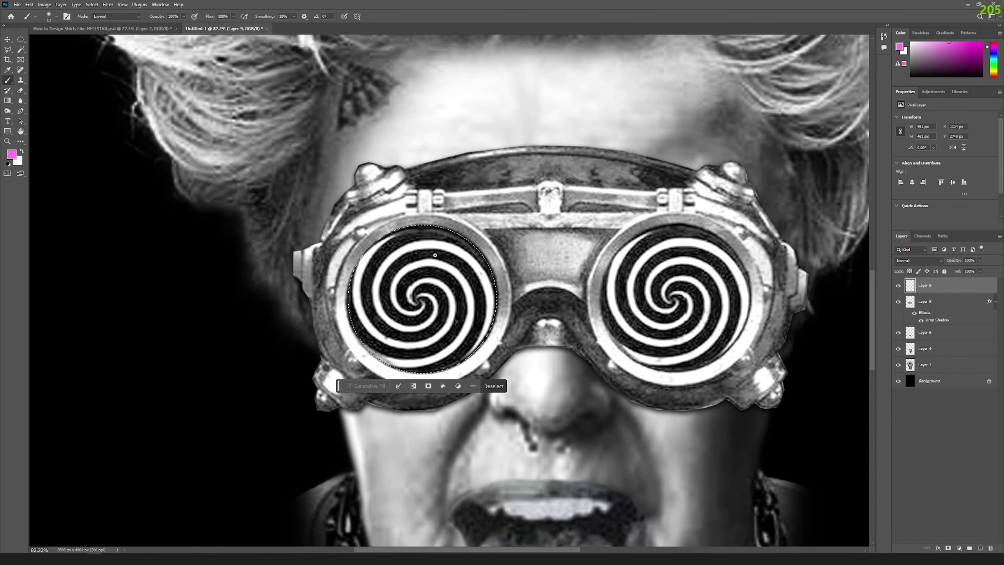
pyautogui.moveTo(474, 269); pyautogui.dragTo(407, 296)
pyautogui.hotkey('ctrl', 'd')
pyautogui.press('v')
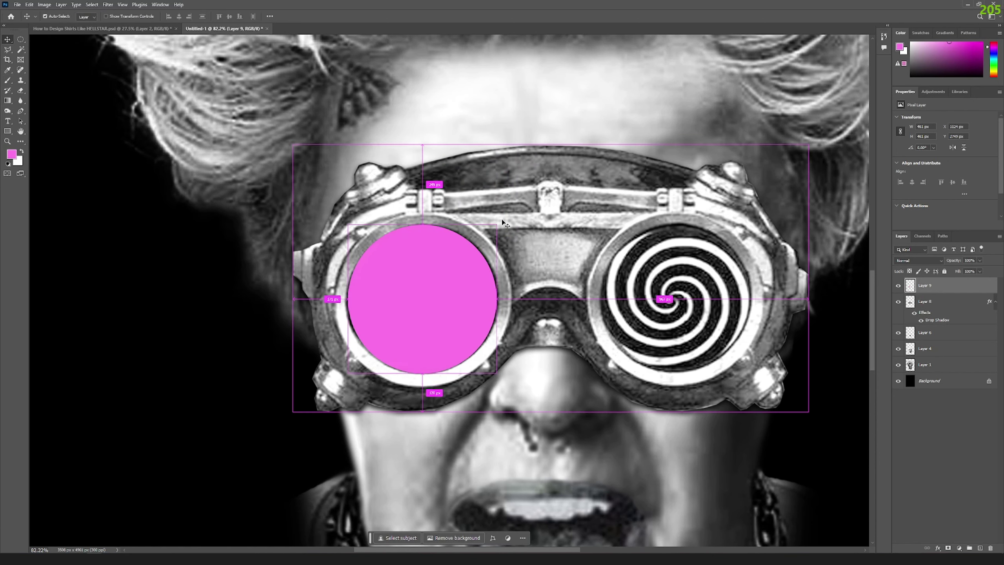
pyautogui.moveTo(465, 313); pyautogui.dragTo(717, 313)
# Rotate the right and left pink circles slightly to sit in each lens.
pyautogui.keyDown('shift'); pyautogui.click(925, 301); pyautogui.keyUp('shift')
pyautogui.rightClick(919, 302)
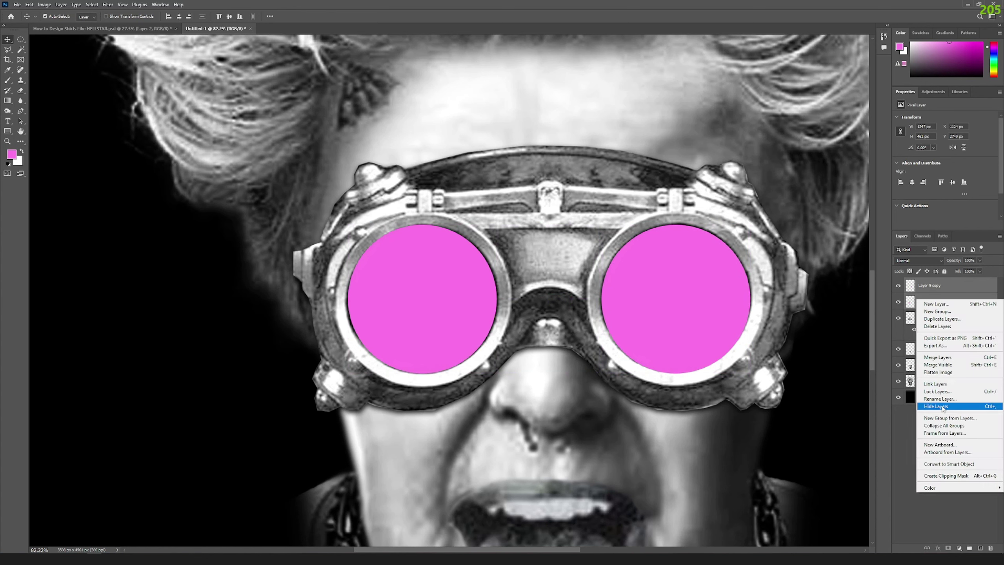
pyautogui.click(708, 286)
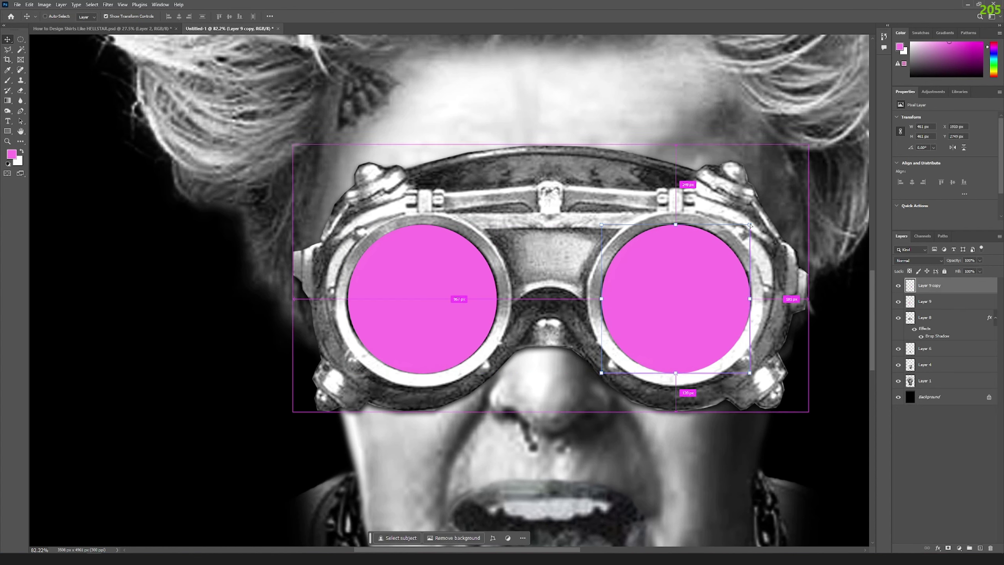
pyautogui.hotkey('ctrl', 't')
pyautogui.moveTo(598, 307); pyautogui.dragTo(599, 299)
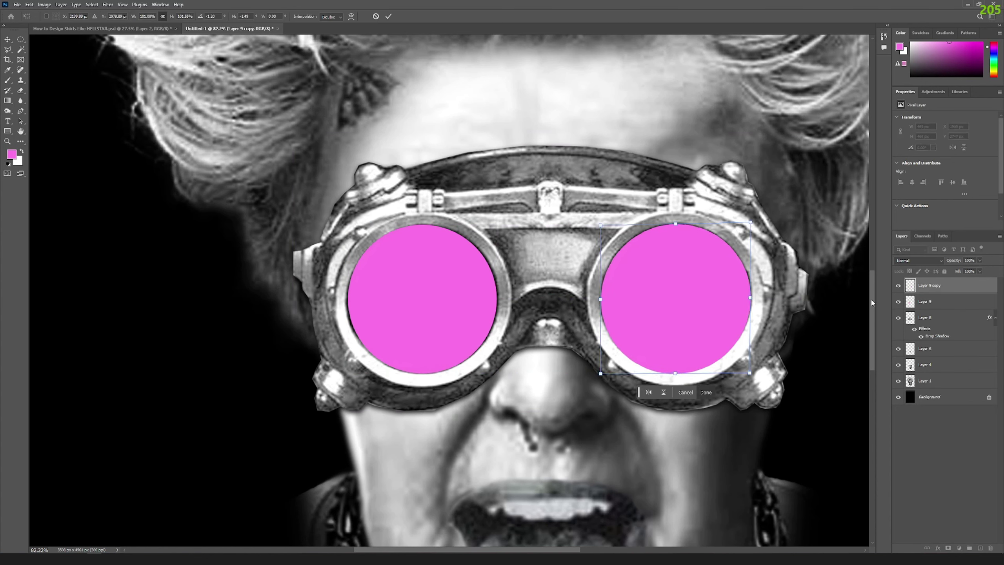
pyautogui.click(925, 301)
pyautogui.hotkey('ctrl', 't')
pyautogui.moveTo(346, 297); pyautogui.dragTo(344, 301)
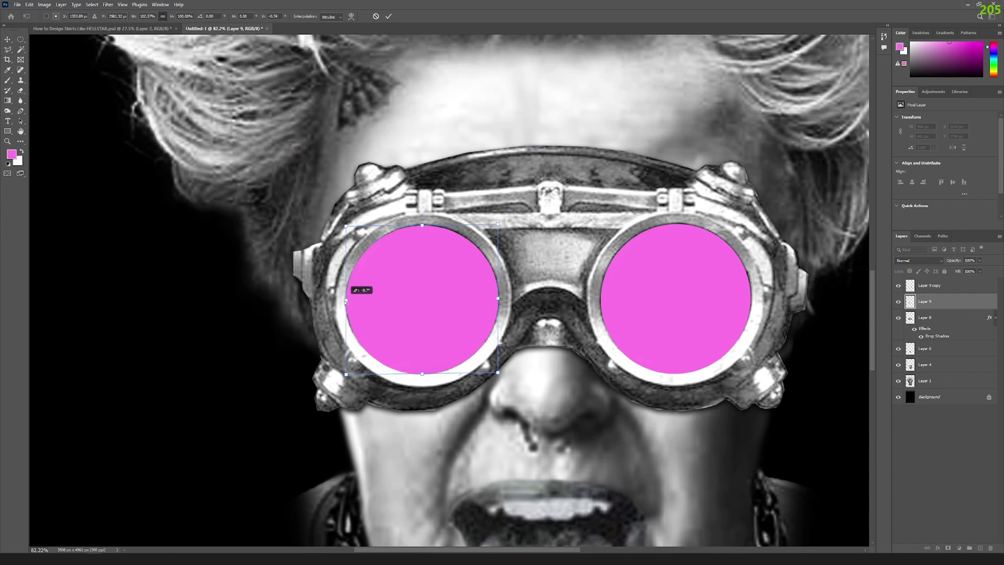
pyautogui.click(389, 16)
# Set both pink spiral layers to Linear Burn blend mode.
pyautogui.click(919, 261)
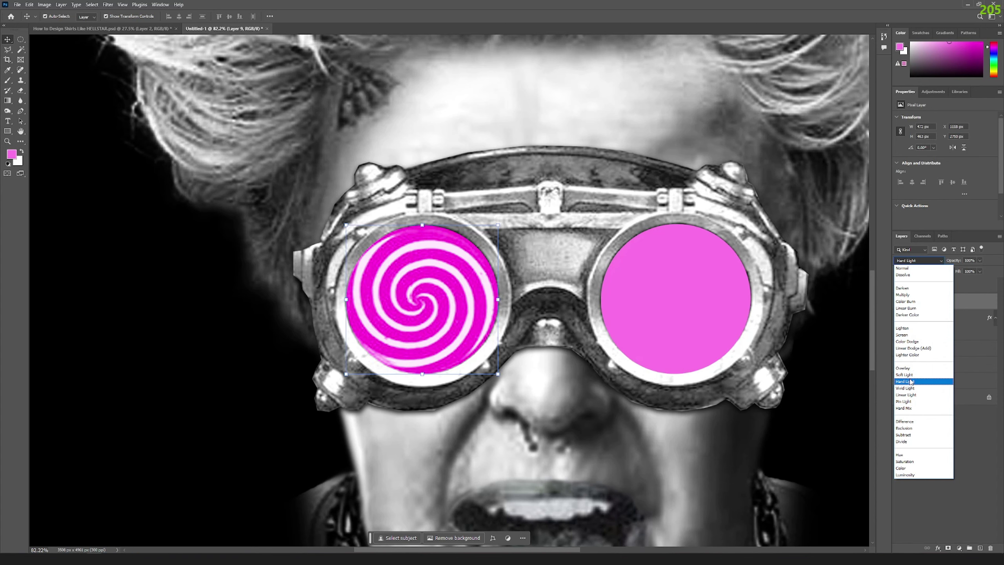
pyautogui.click(911, 308)
pyautogui.click(925, 287)
pyautogui.click(919, 261)
pyautogui.click(910, 309)
pyautogui.click(600, 225)
# Add a Gradient Map adjustment layer and make its starting stop black.
pyautogui.scroll(-5, 599, 230)
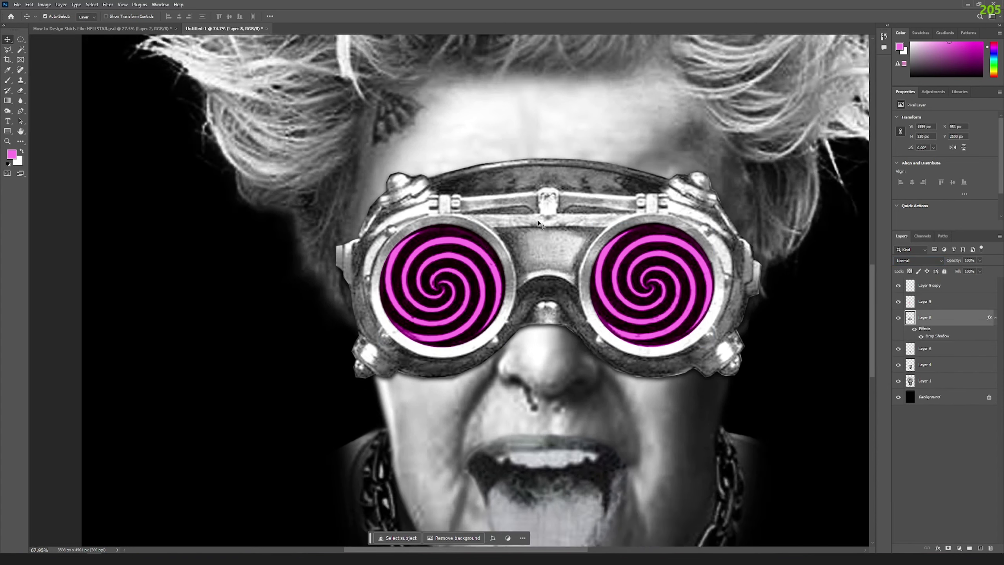
pyautogui.click(959, 548)
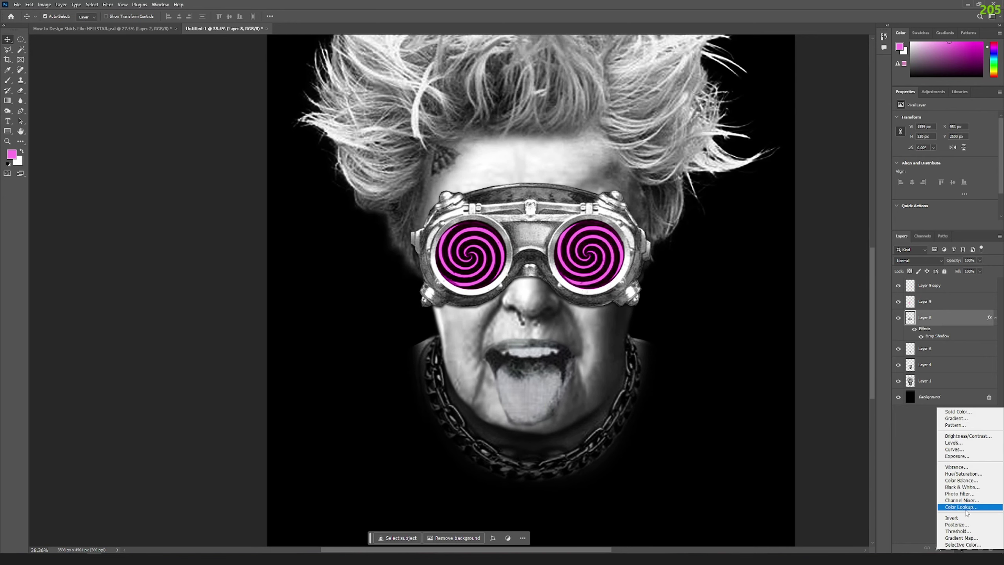
pyautogui.click(917, 261)
pyautogui.click(906, 520)
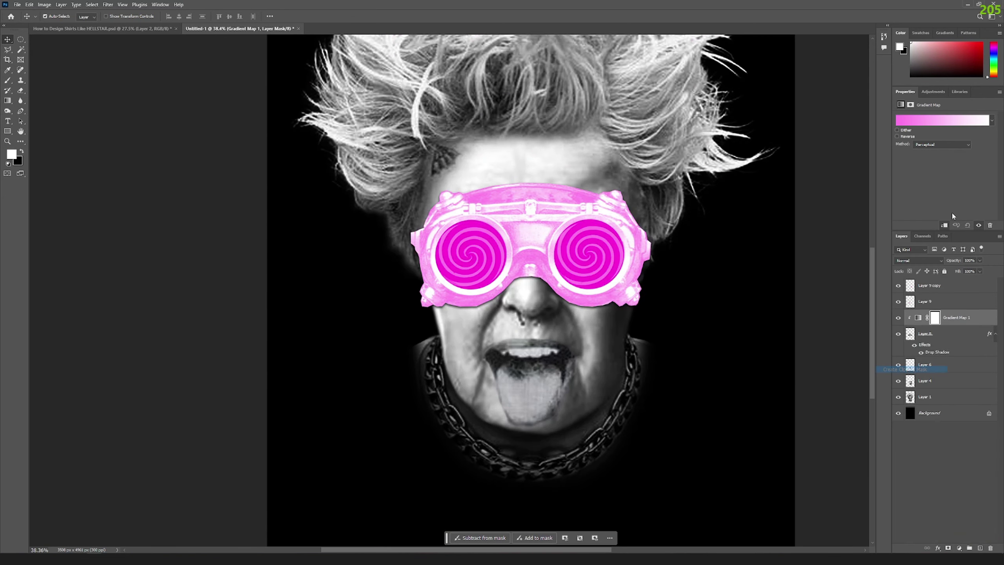
pyautogui.click(943, 120)
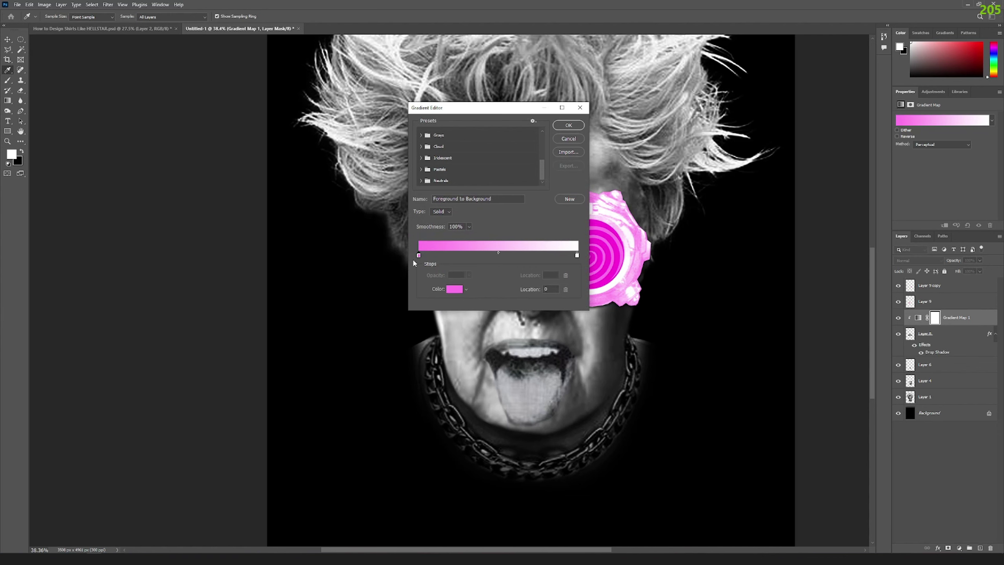
pyautogui.click(455, 289)
pyautogui.click(496, 287)
pyautogui.click(577, 139)
pyautogui.moveTo(497, 111); pyautogui.dragTo(241, 199)
# Add a bright blue #207eff stop at 29 and move the gradient map below Layer 8.
pyautogui.click(206, 344)
pyautogui.click(197, 378)
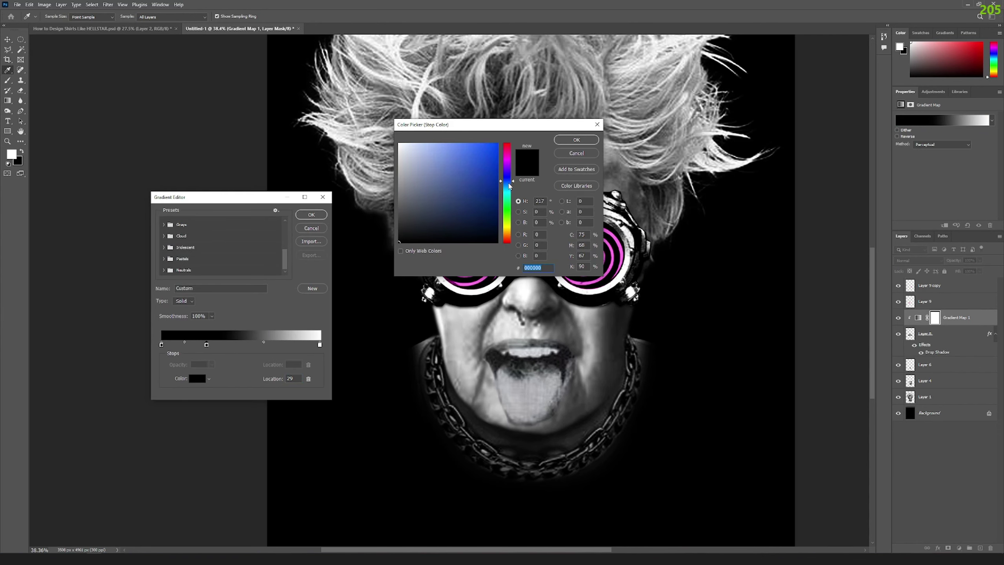
pyautogui.click(486, 144)
pyautogui.click(579, 141)
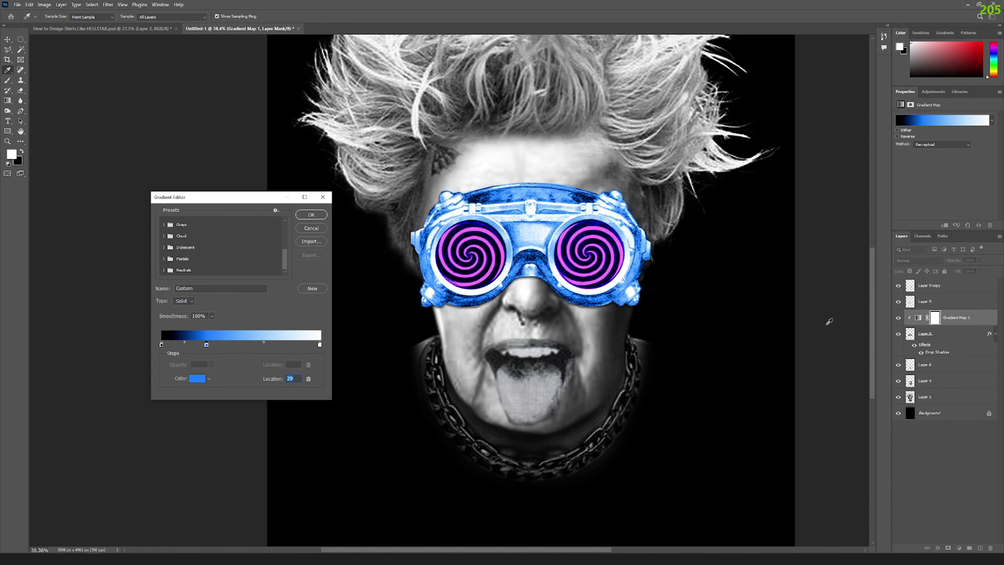
pyautogui.press('Return')
pyautogui.moveTo(953, 318); pyautogui.dragTo(962, 472)
pyautogui.rightClick(941, 333)
# Duplicate Layer 8.
pyautogui.click(909, 399)
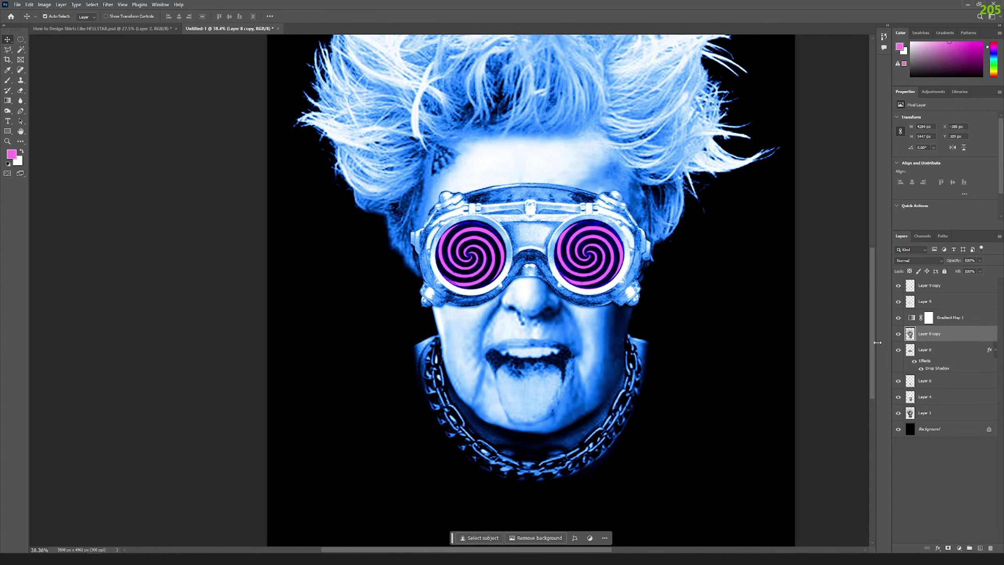
pyautogui.scroll(-3, 542, 293)
pyautogui.scroll(3, 541, 293)
pyautogui.scroll(-2, 496, 284)
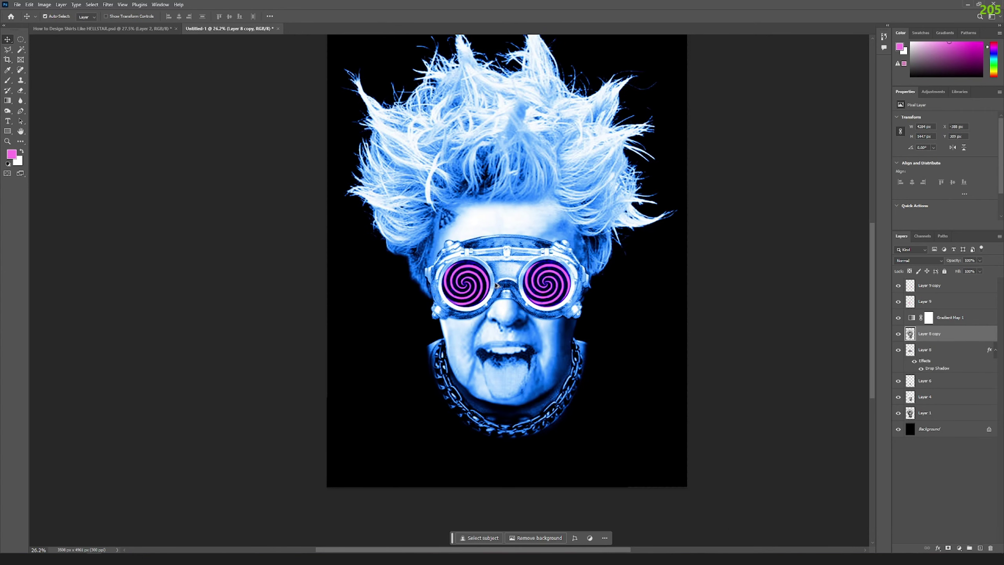
# Add a mint-green stop at location 65 to the gradient map.
pyautogui.rightClick(943, 319)
pyautogui.click(943, 120)
pyautogui.click(264, 345)
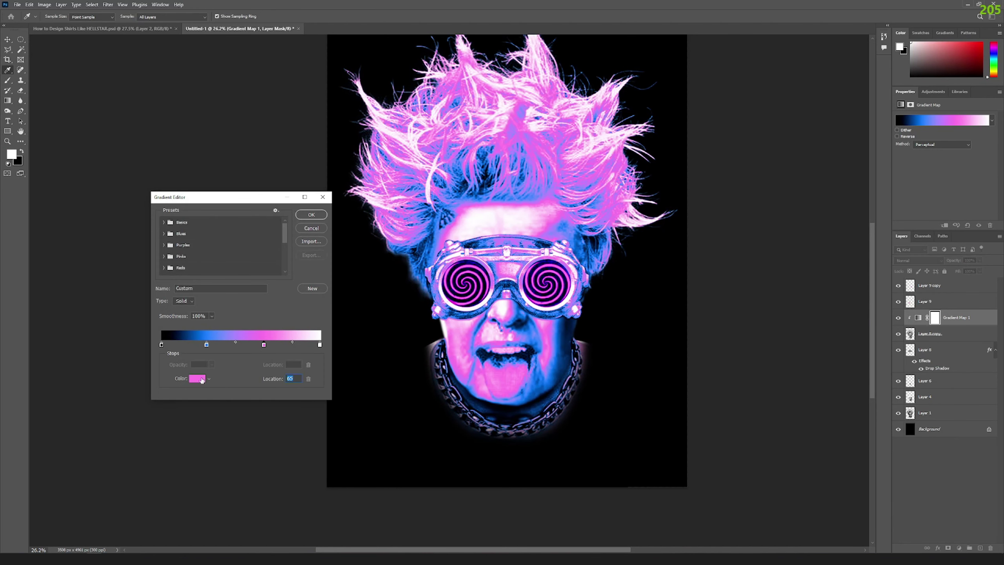
pyautogui.click(198, 378)
pyautogui.moveTo(507, 157); pyautogui.dragTo(510, 199)
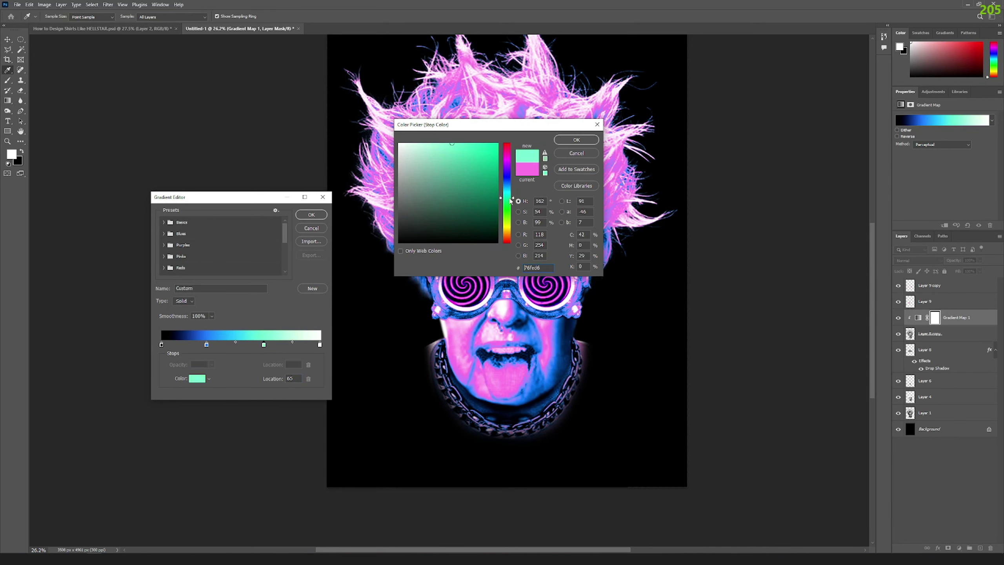
pyautogui.press('Return')
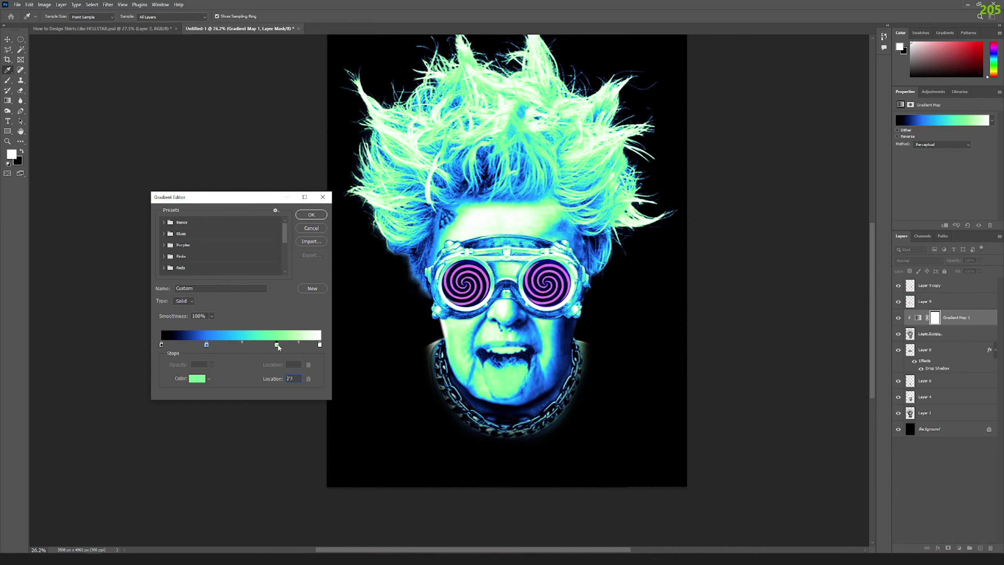
# Reposition the gradient stops: black to 14, green to 61, blue to 39, white to 89.
pyautogui.moveTo(206, 345); pyautogui.dragTo(286, 345)
pyautogui.moveTo(224, 345); pyautogui.dragTo(238, 345)
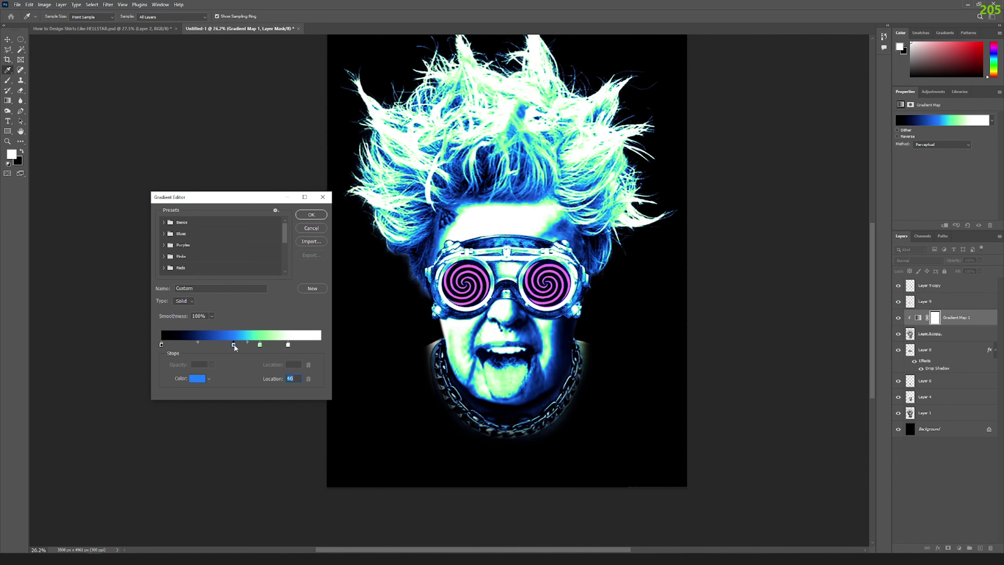
pyautogui.moveTo(161, 345); pyautogui.dragTo(184, 344)
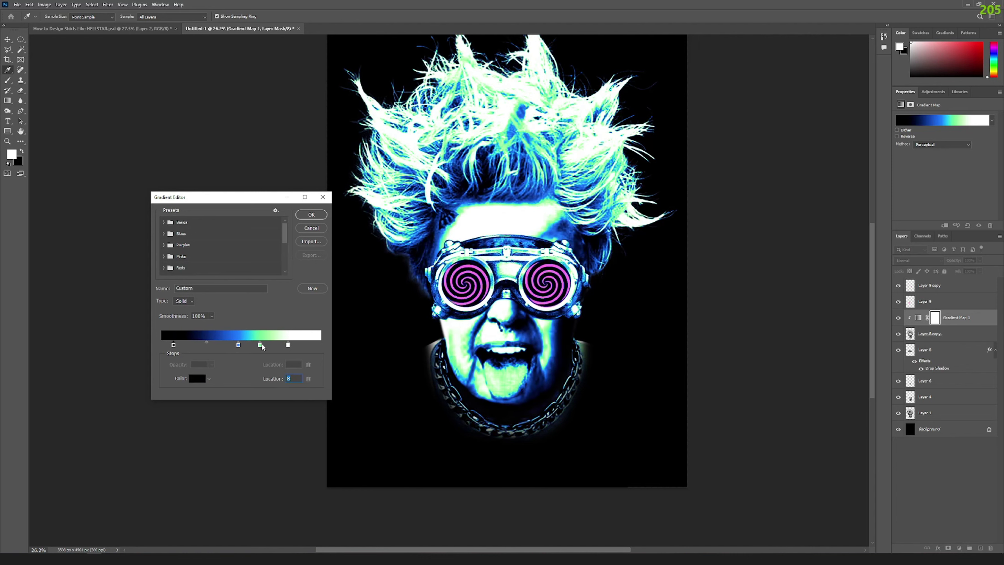
pyautogui.moveTo(271, 348); pyautogui.dragTo(260, 347)
pyautogui.press('Return')
pyautogui.moveTo(259, 344); pyautogui.dragTo(262, 345)
pyautogui.moveTo(240, 345); pyautogui.dragTo(223, 345)
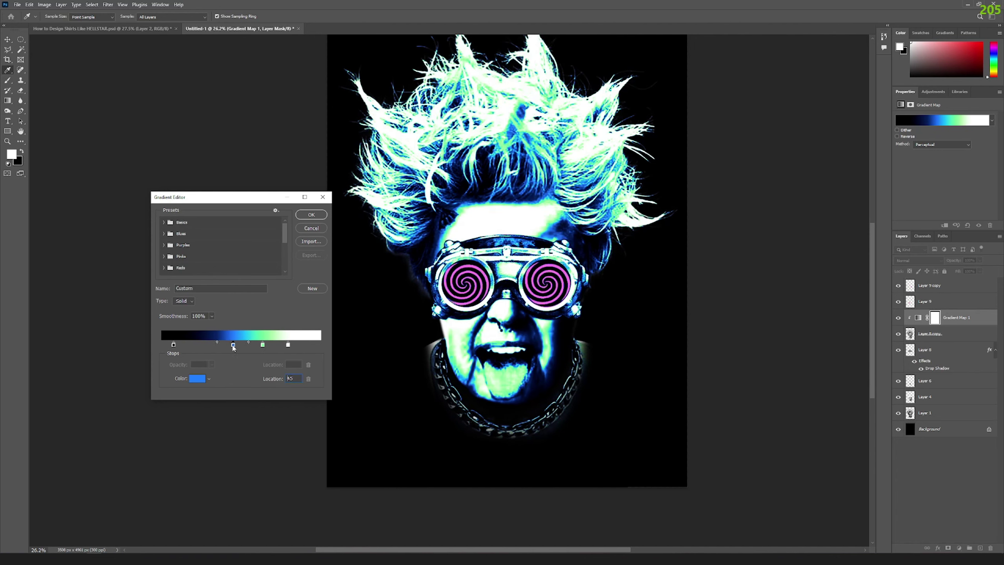
pyautogui.moveTo(289, 344); pyautogui.dragTo(303, 345)
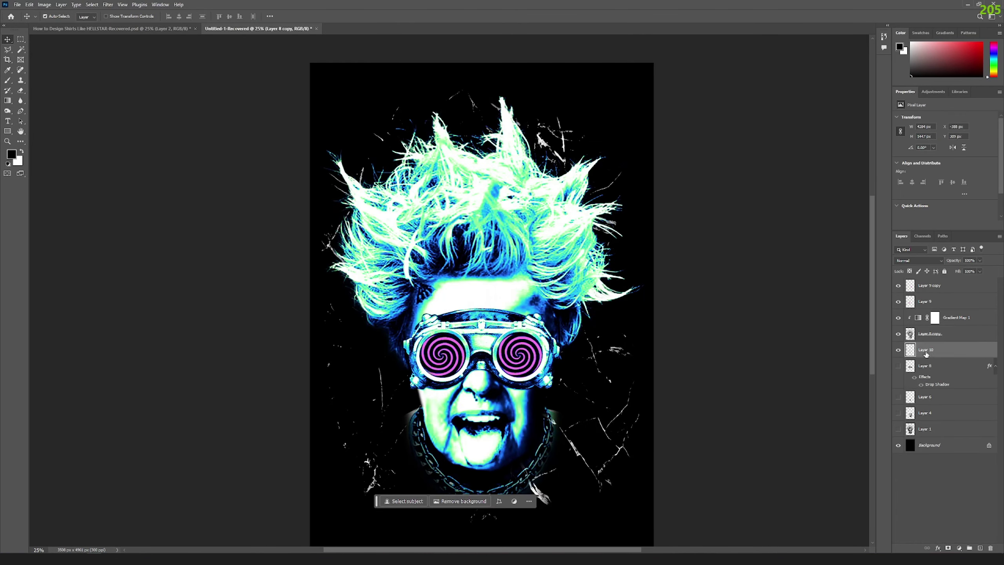
# Paste the HUCK title graphic and place it at the top above the hair.
pyautogui.hotkey('ctrl', 'v')
pyautogui.hotkey('ctrl', 't')
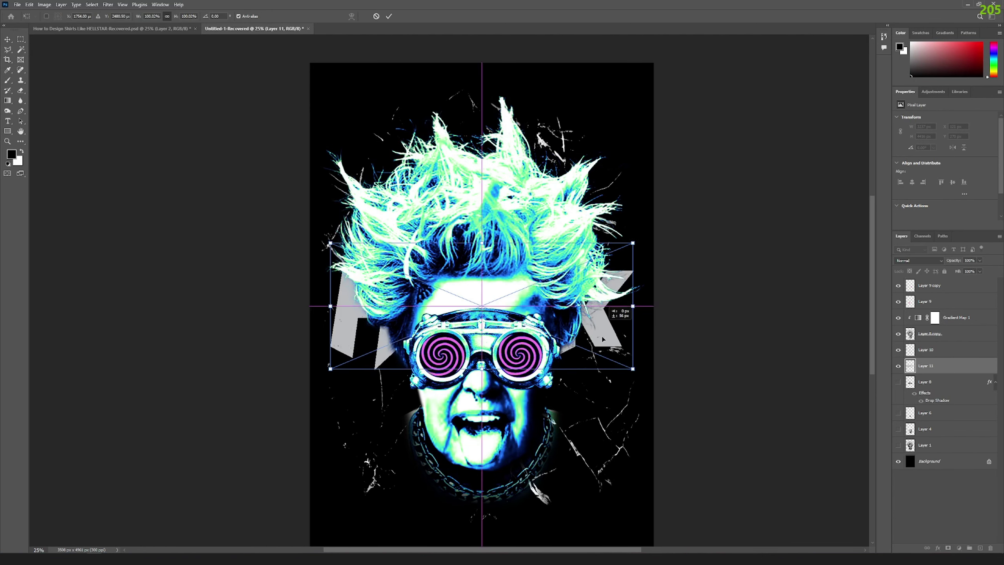
pyautogui.moveTo(603, 417)
pyautogui.mouseDown()
pyautogui.moveTo(584, 259)
pyautogui.moveTo(584, 104)
pyautogui.mouseUp()
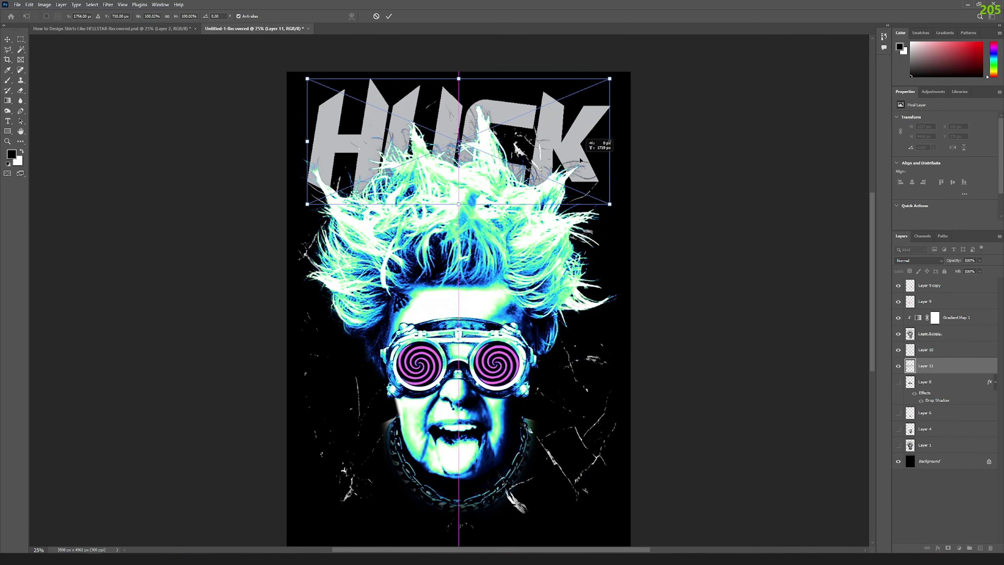
pyautogui.click(389, 16)
# Shift the selected portrait layers, including Layer 10, slightly upward.
pyautogui.click(926, 350)
pyautogui.keyDown('shift'); pyautogui.click(929, 285); pyautogui.keyUp('shift')
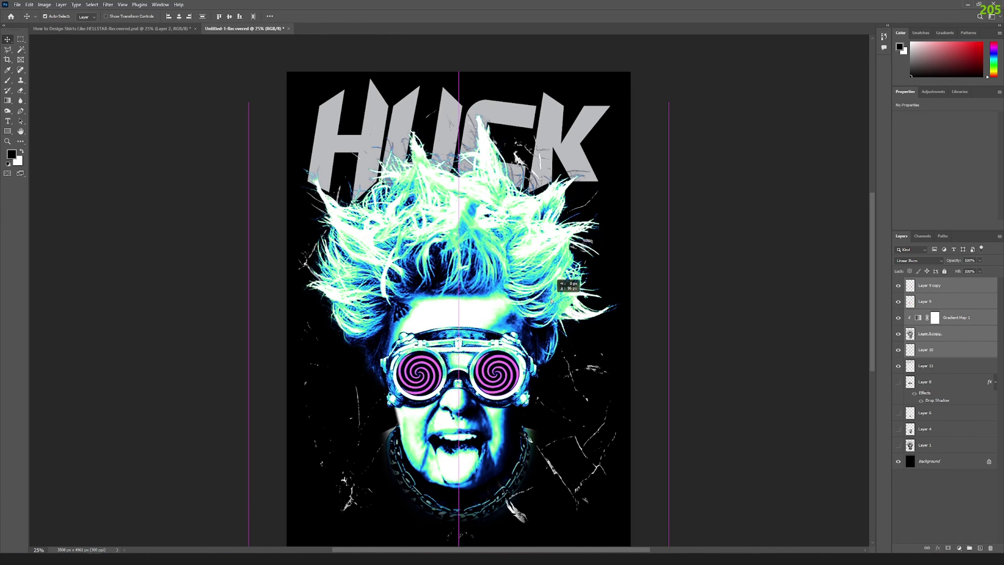
pyautogui.moveTo(555, 293); pyautogui.dragTo(552, 269)
pyautogui.scroll(5, 552, 268)
# Fill the HUCK letters with a light cream colour and nudge the title right.
pyautogui.click(925, 365)
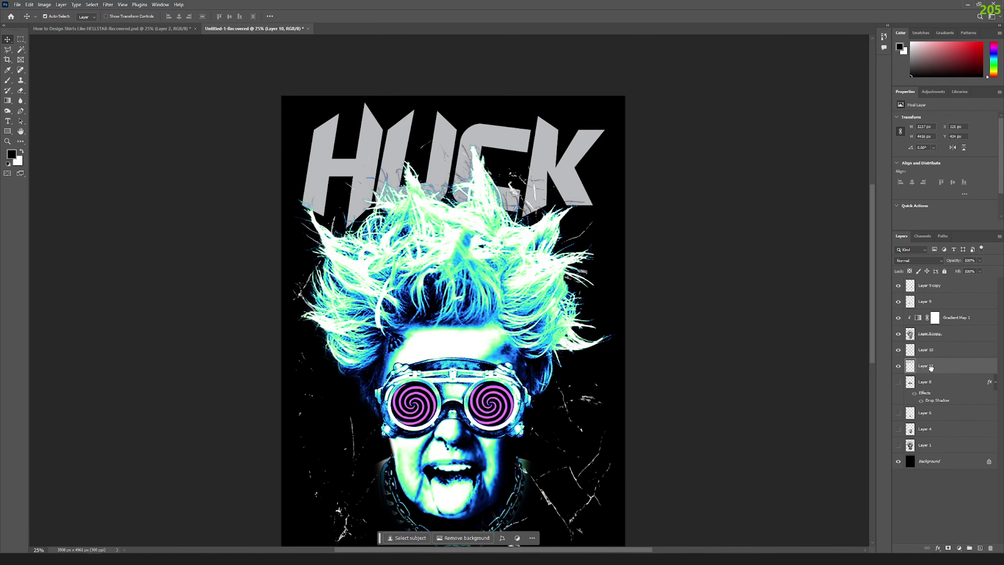
pyautogui.click(11, 154)
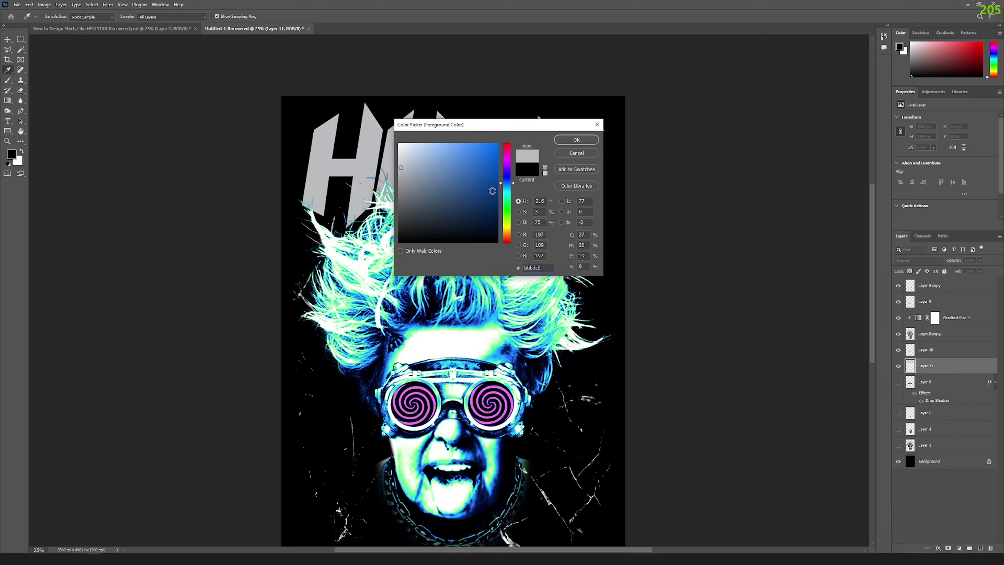
pyautogui.click(320, 179)
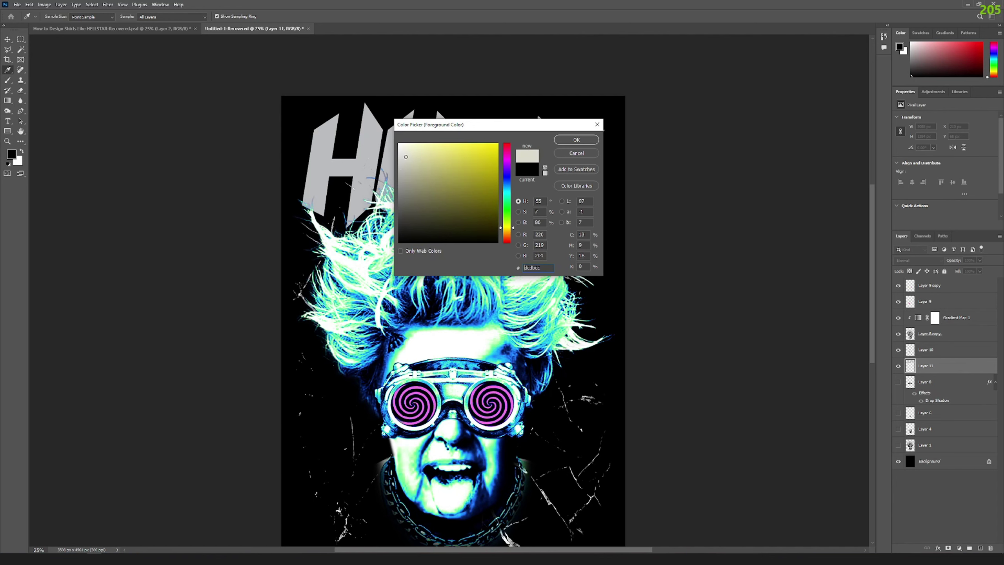
pyautogui.press('Return')
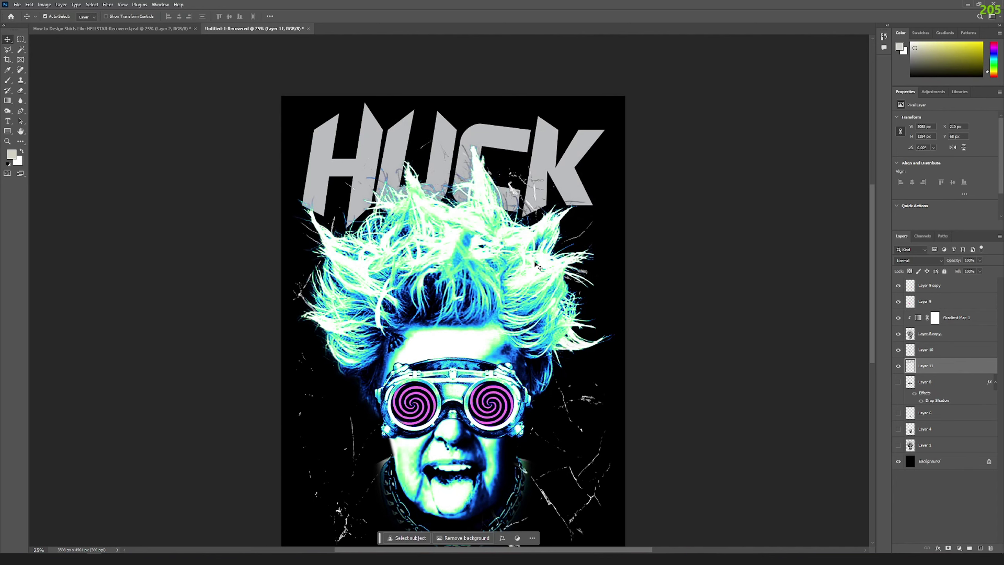
pyautogui.hotkey('shift', 'F5')
pyautogui.press('Return')
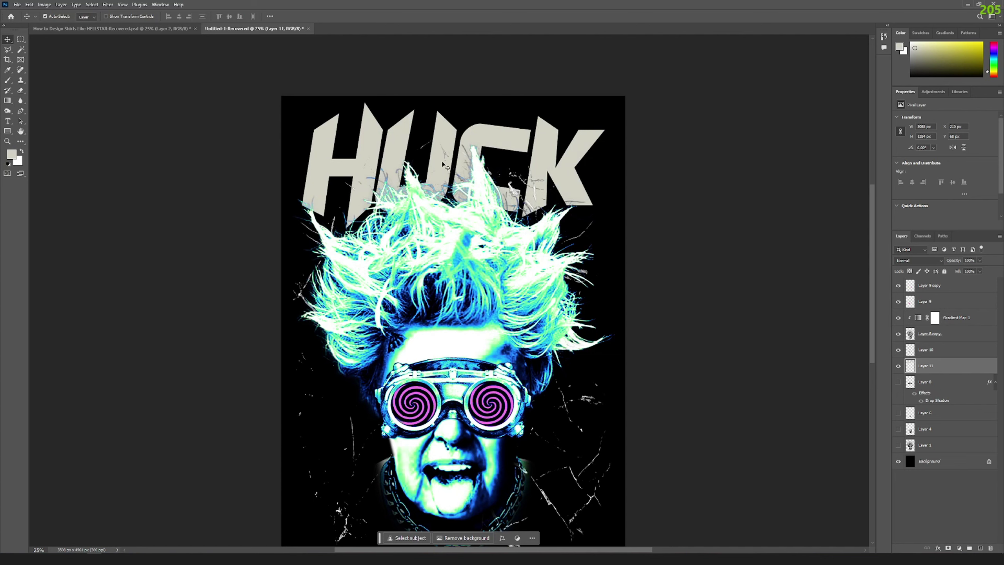
pyautogui.moveTo(446, 167); pyautogui.dragTo(451, 166)
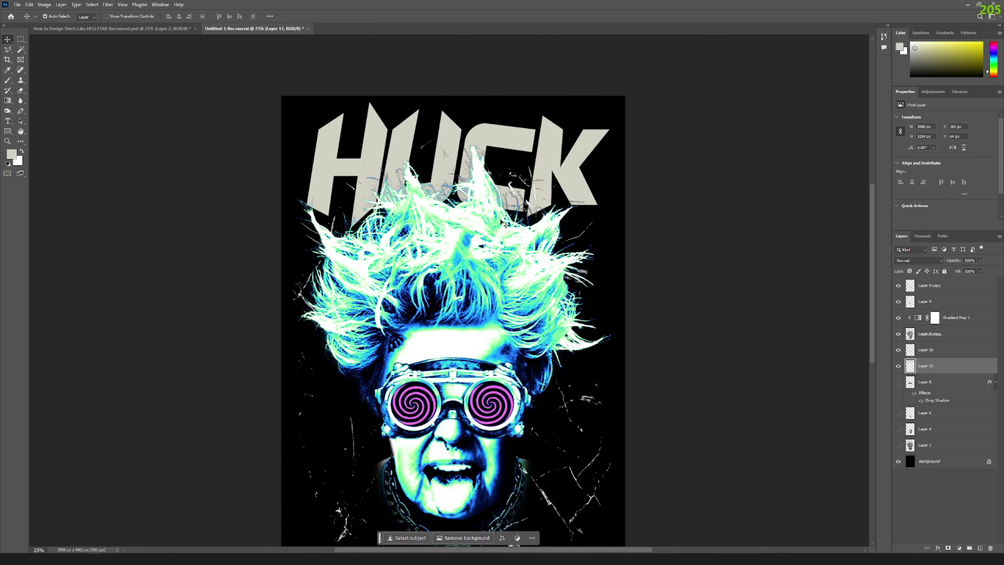
# Apply Levels with the midtones darkened to 0.62.
pyautogui.click(44, 5)
pyautogui.click(135, 32)
pyautogui.moveTo(477, 217); pyautogui.dragTo(503, 221)
pyautogui.click(560, 143)
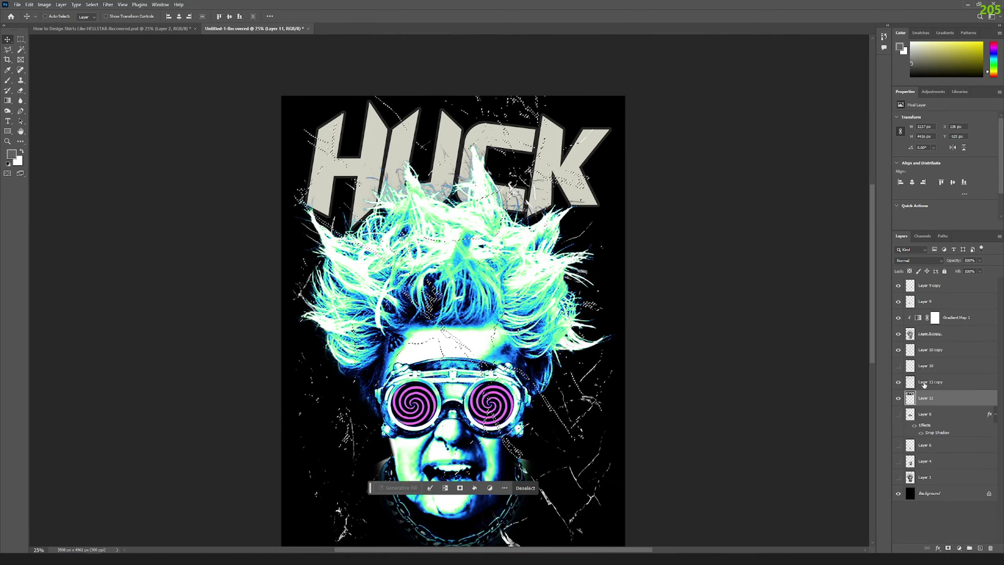